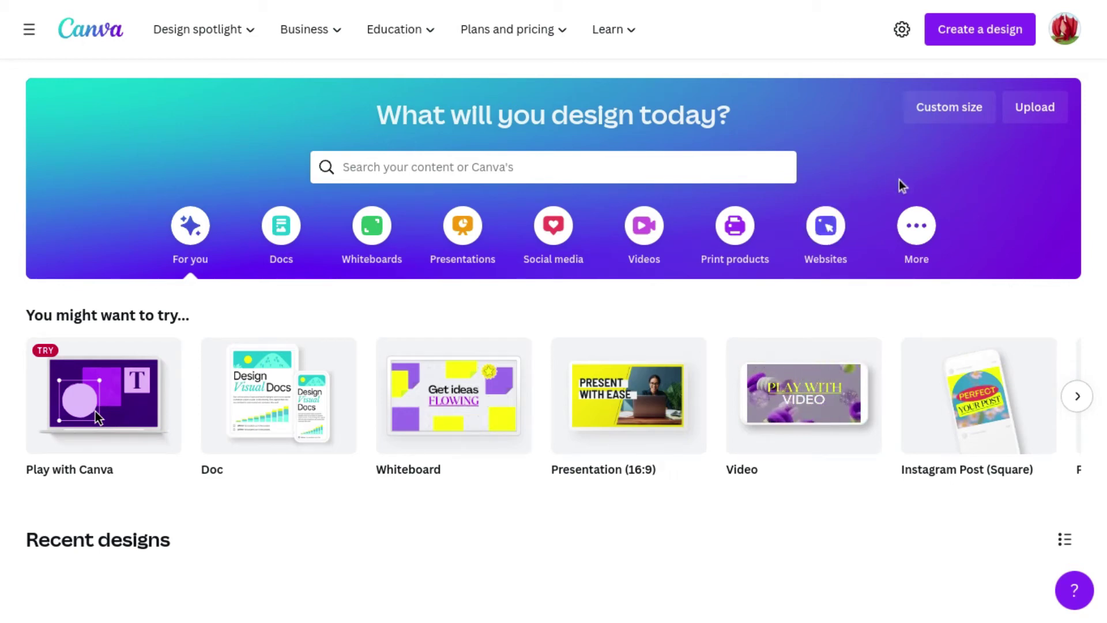
- Create a custom-size design with width 2.5 in and height 3.5 in
{"action": "left_click", "coordinate": [949, 38]}
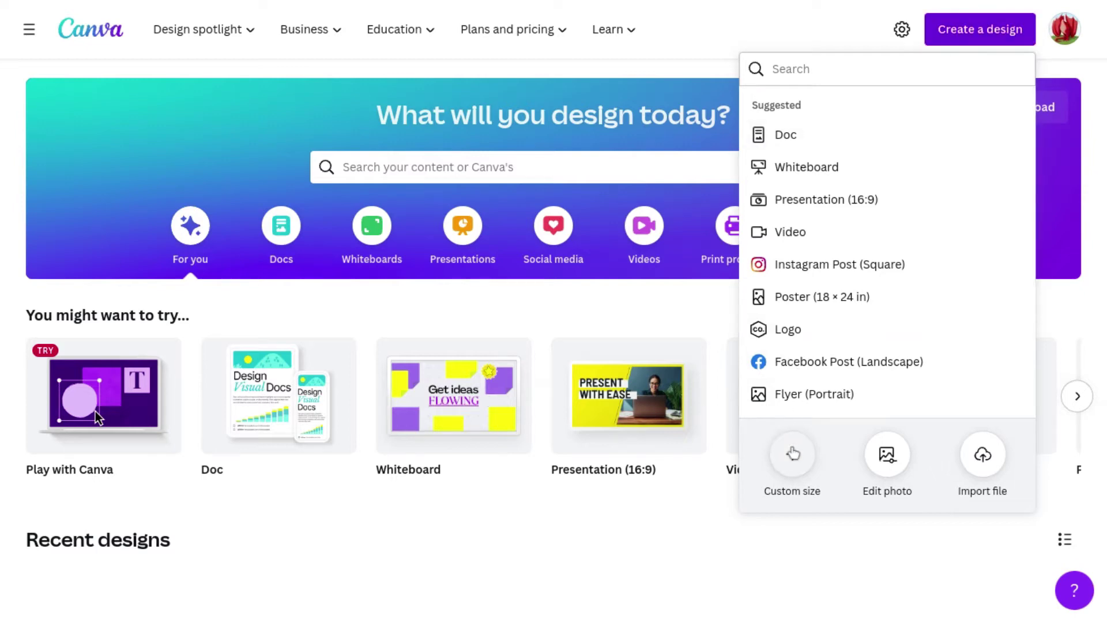
{"action": "left_click", "coordinate": [793, 454]}
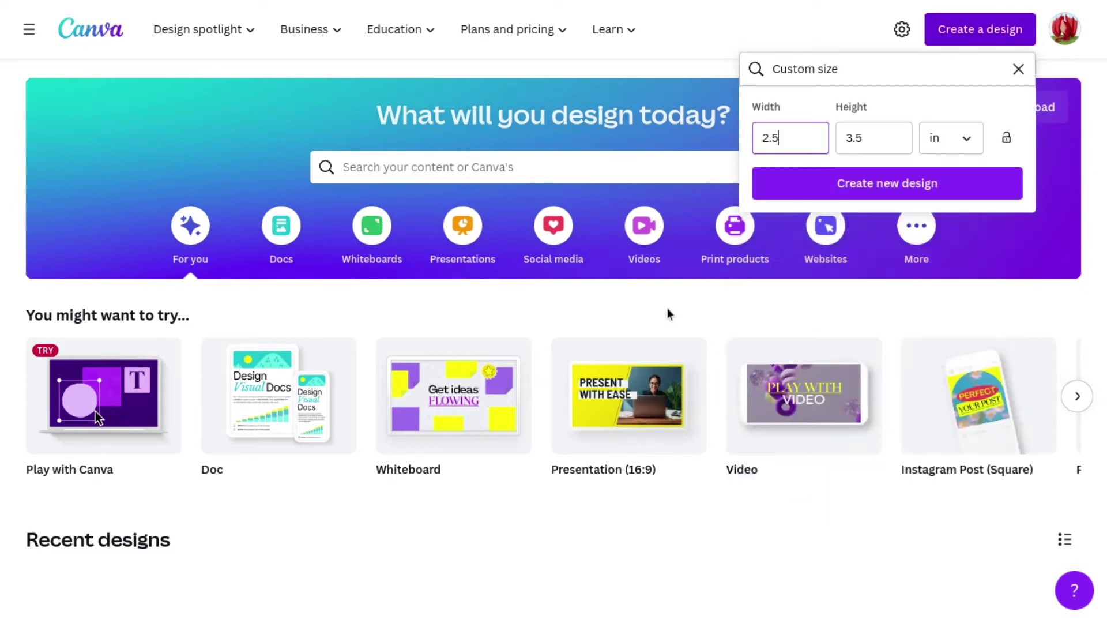
{"action": "left_click", "coordinate": [951, 143]}
{"action": "left_click", "coordinate": [908, 107]}
{"action": "left_click", "coordinate": [815, 142]}
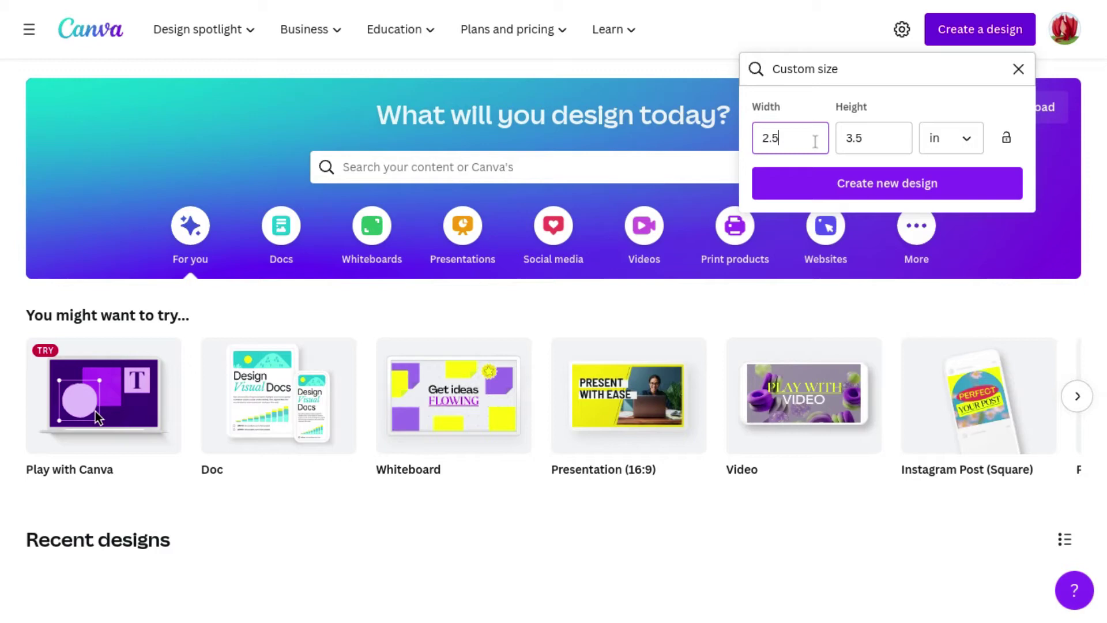
{"action": "left_click_drag", "start_coordinate": [884, 139], "coordinate": [835, 144]}
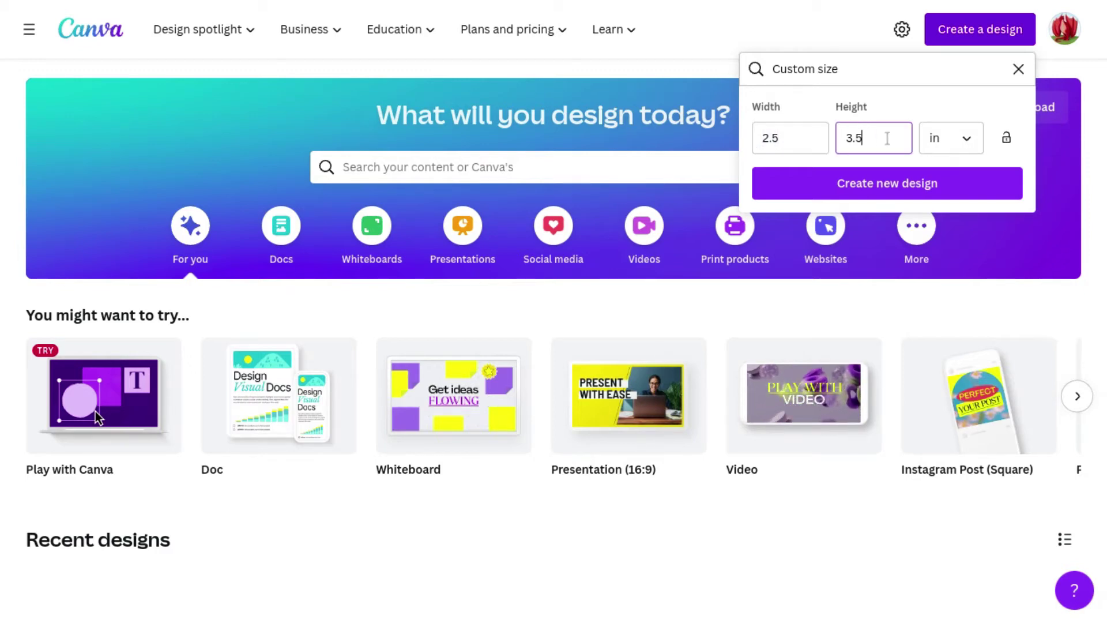
{"action": "left_click", "coordinate": [817, 108]}
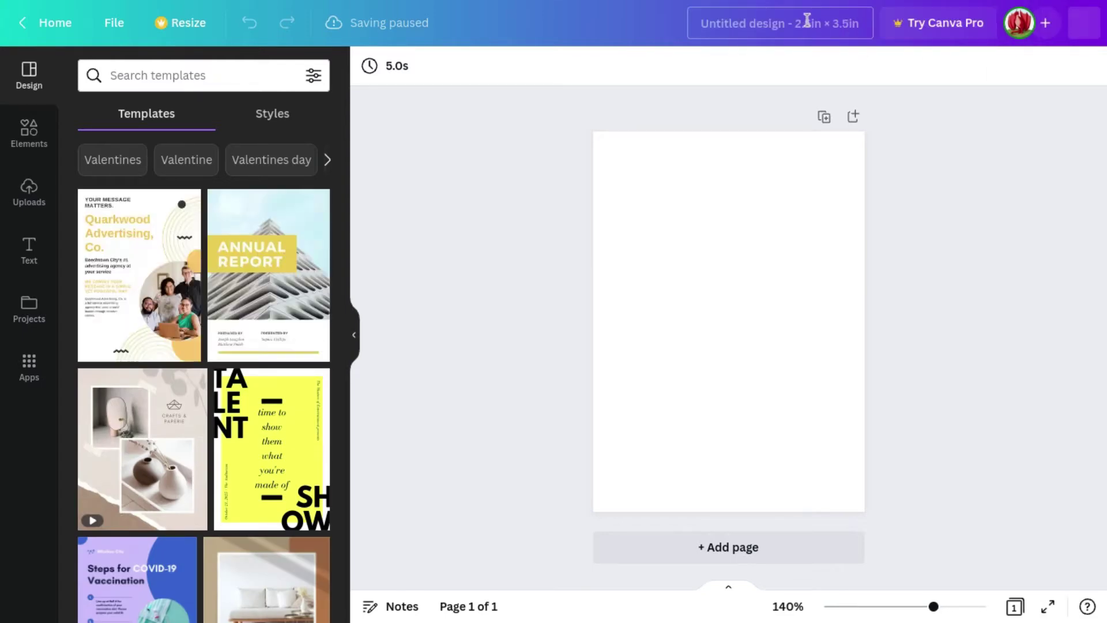
- Change the design title from Untitled to 'Iron Sword'
{"action": "left_click", "coordinate": [807, 22]}
{"action": "type", "text": "Iron Sword"}
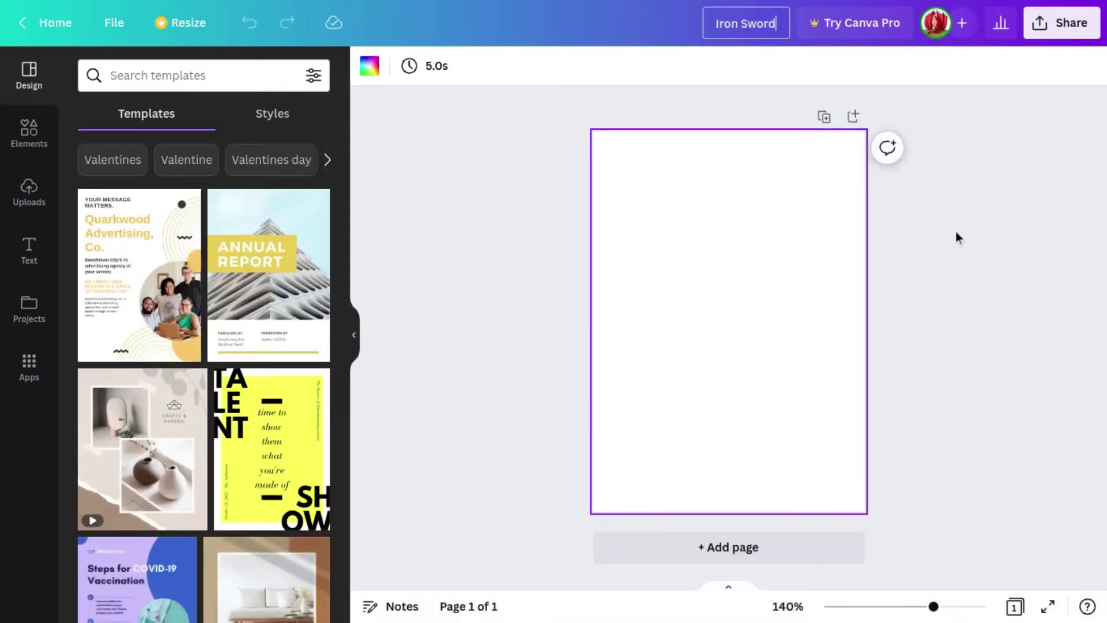
{"action": "left_click", "coordinate": [958, 236]}
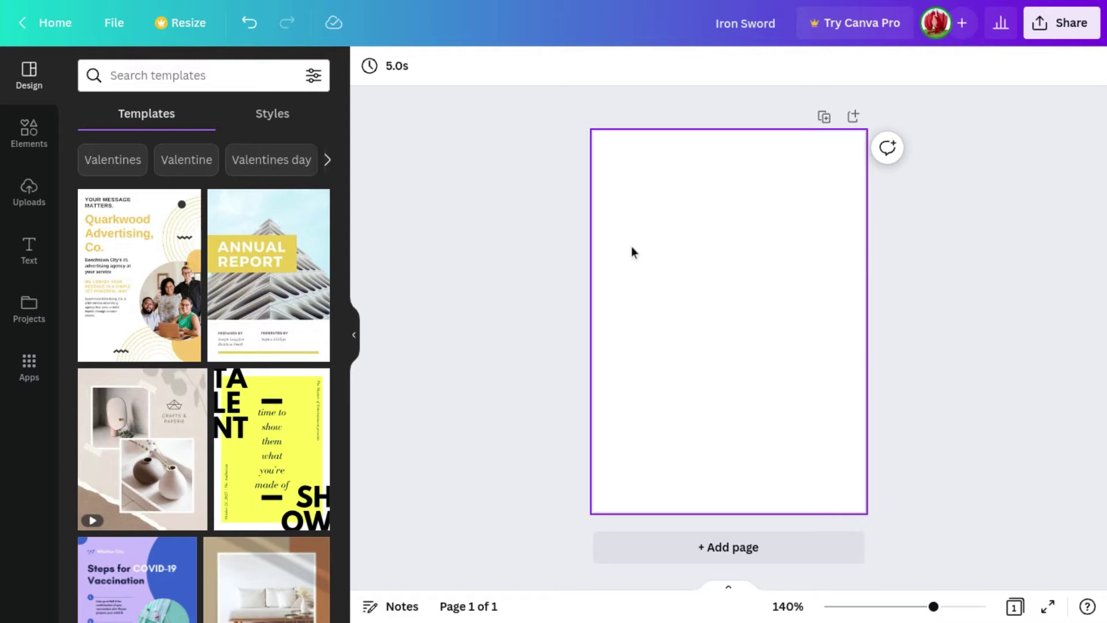
{"action": "left_click", "coordinate": [632, 247]}
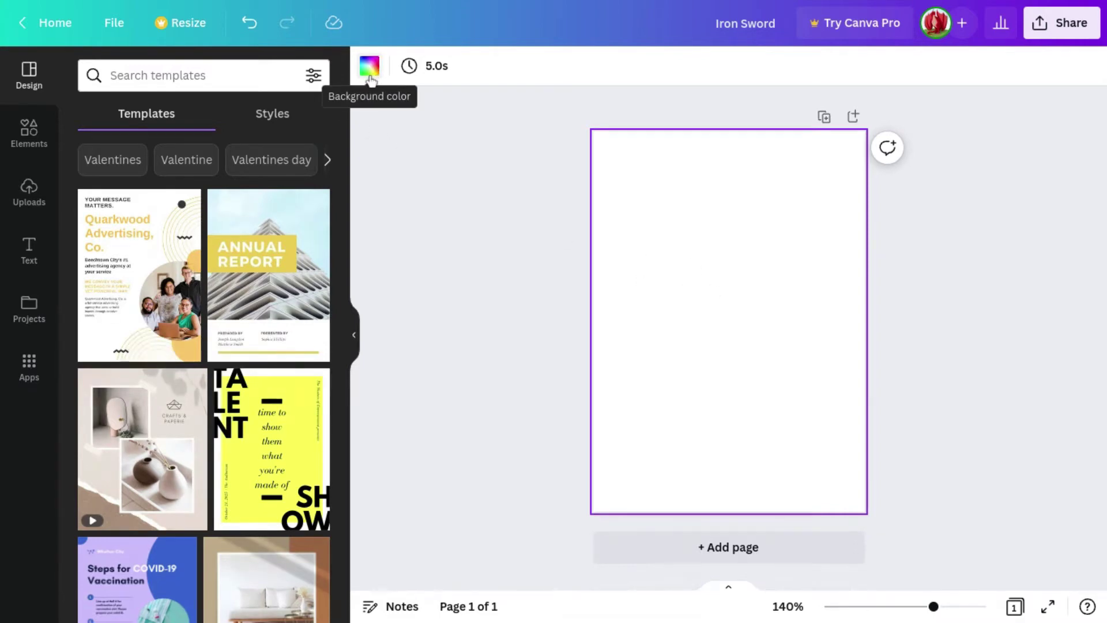
- Set the page background colour to Peach from Default Colors
{"action": "left_click", "coordinate": [369, 69]}
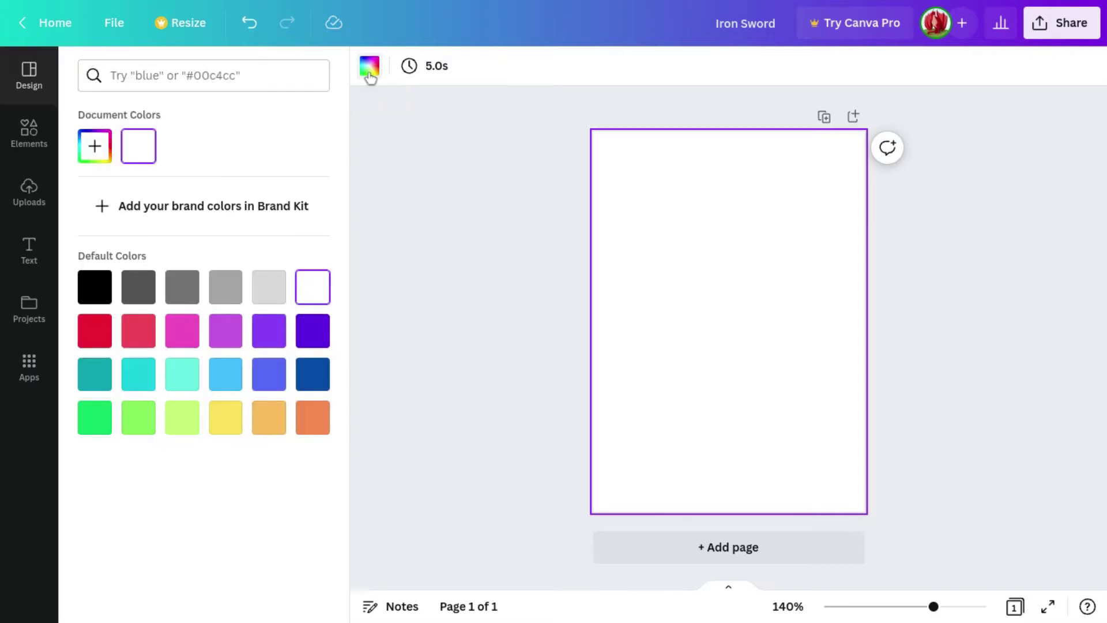
{"action": "left_click", "coordinate": [273, 422]}
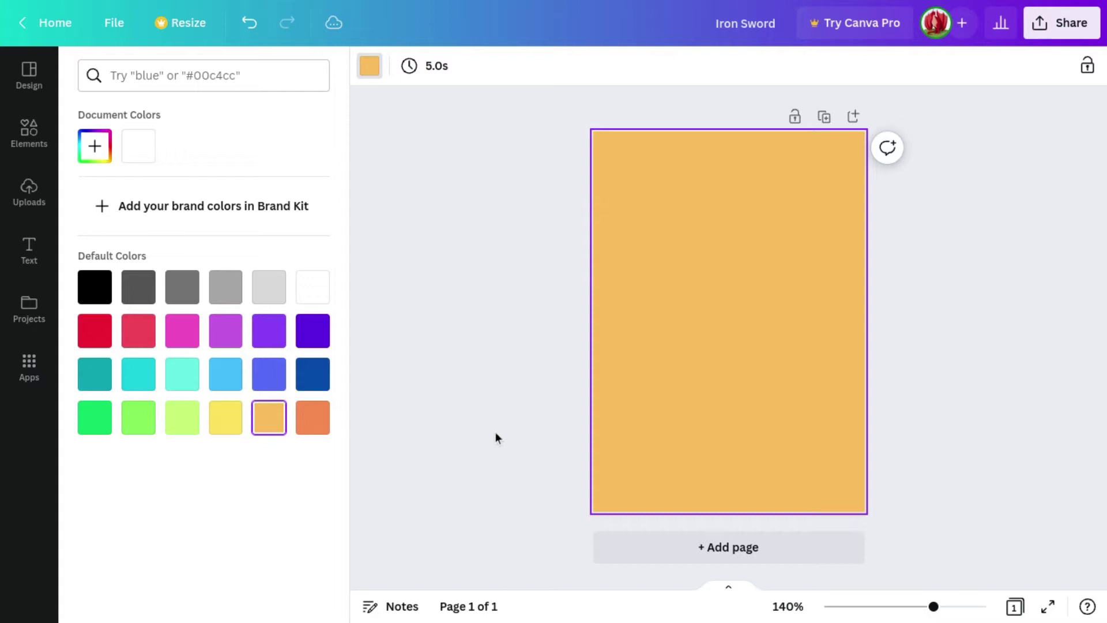
{"action": "left_click", "coordinate": [496, 431]}
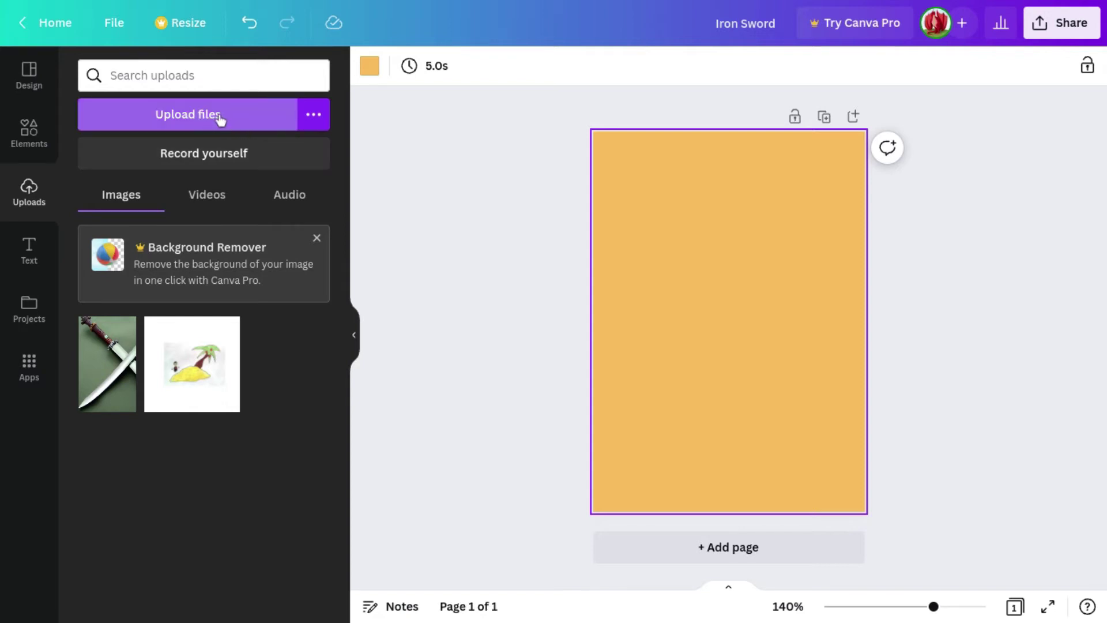
- Add the uploaded sword photo and stretch it edge to edge as a top band
{"action": "left_click", "coordinate": [107, 363]}
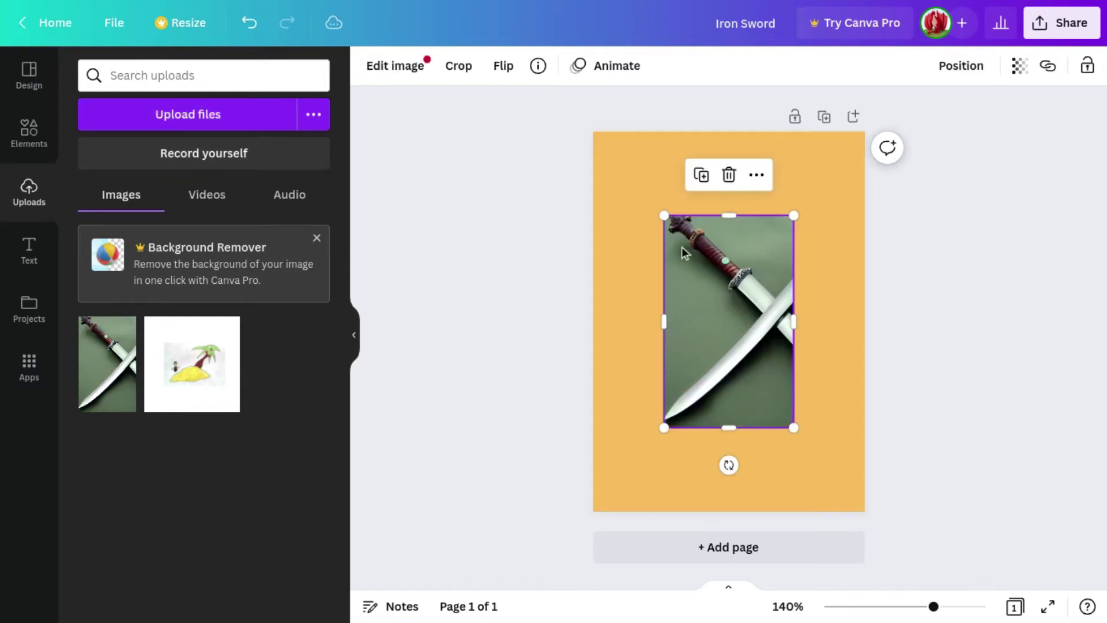
{"action": "mouse_move", "coordinate": [663, 215]}
{"action": "left_mouse_down"}
{"action": "mouse_move", "coordinate": [704, 280]}
{"action": "mouse_move", "coordinate": [713, 214]}
{"action": "left_mouse_up"}
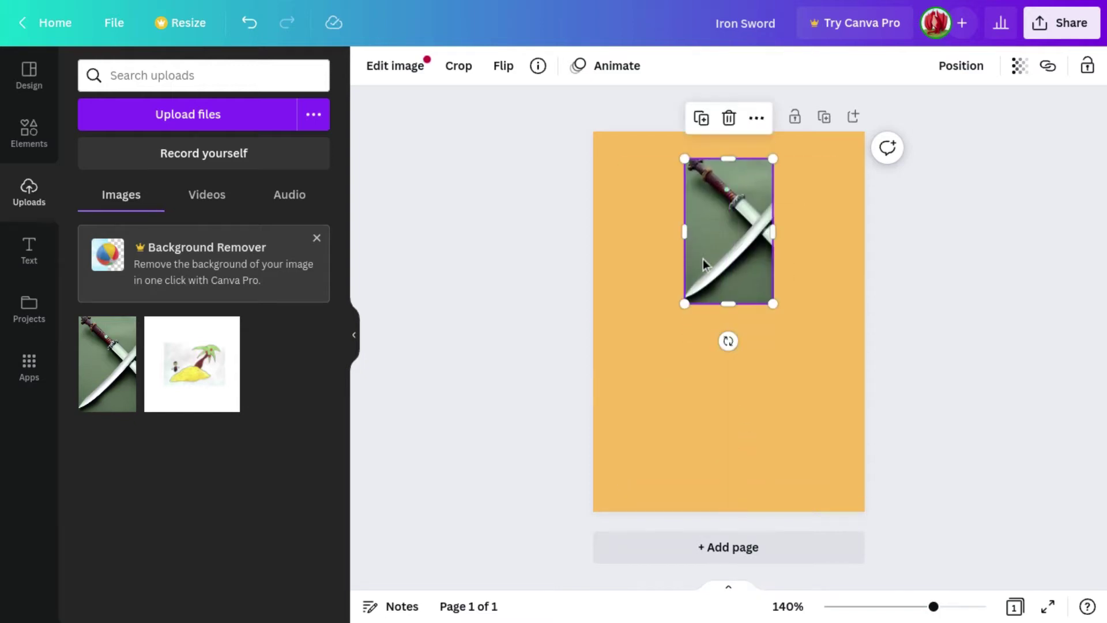
{"action": "mouse_move", "coordinate": [685, 303]}
{"action": "left_mouse_down"}
{"action": "mouse_move", "coordinate": [733, 271]}
{"action": "mouse_move", "coordinate": [685, 301]}
{"action": "left_mouse_up"}
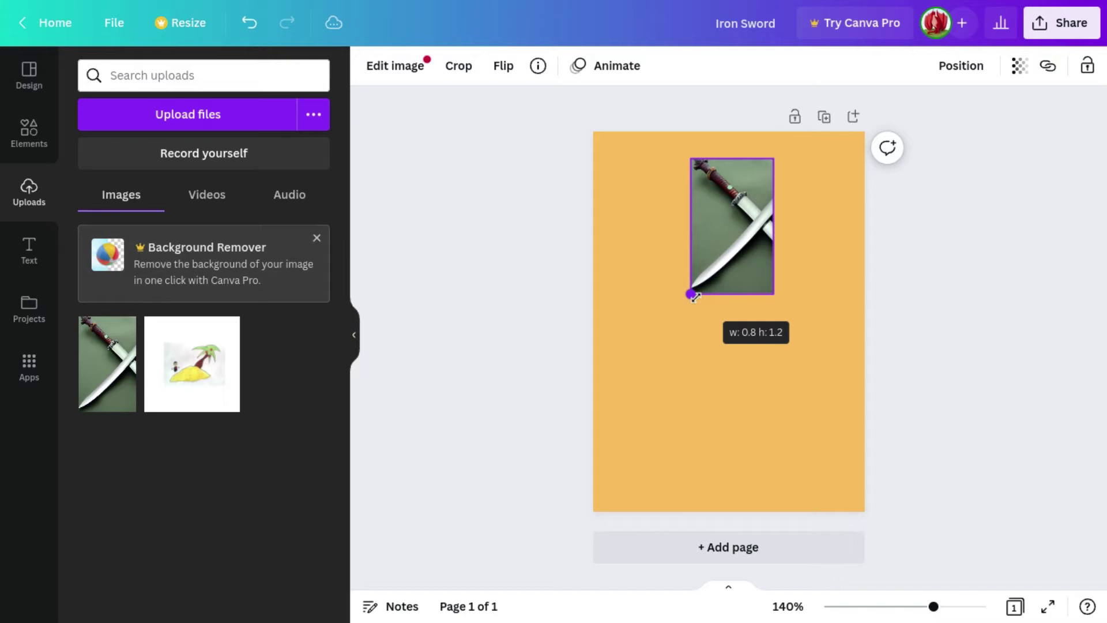
{"action": "left_click_drag", "start_coordinate": [772, 229], "coordinate": [864, 229]}
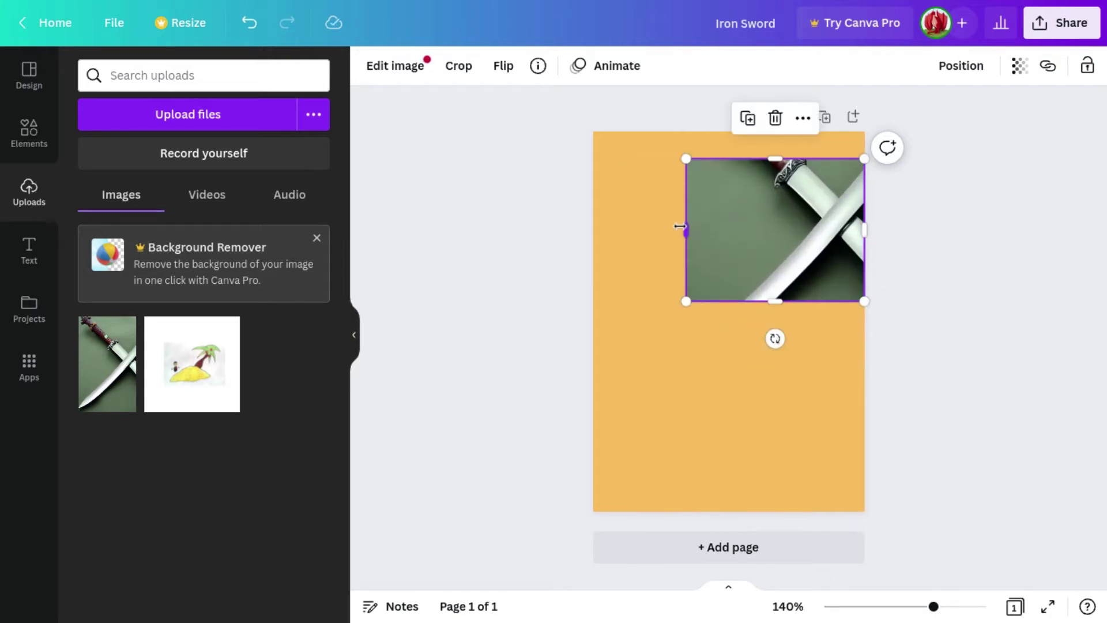
{"action": "left_click_drag", "start_coordinate": [684, 230], "coordinate": [593, 229]}
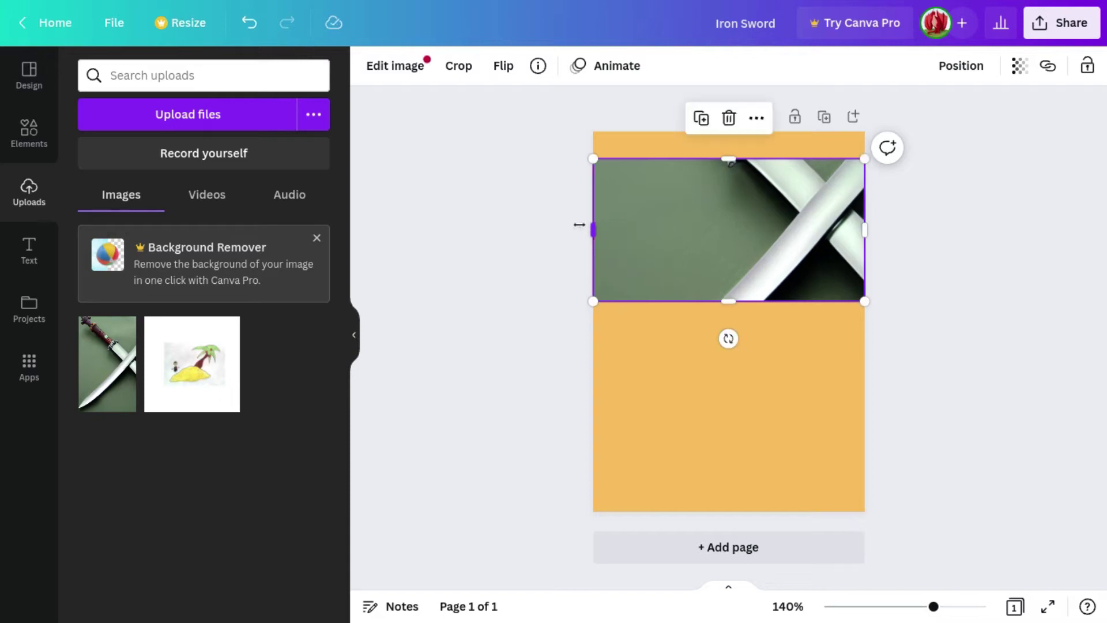
{"action": "left_click", "coordinate": [402, 240]}
{"action": "left_click", "coordinate": [795, 279]}
{"action": "left_click_drag", "start_coordinate": [731, 303], "coordinate": [729, 321]}
{"action": "left_click", "coordinate": [448, 308]}
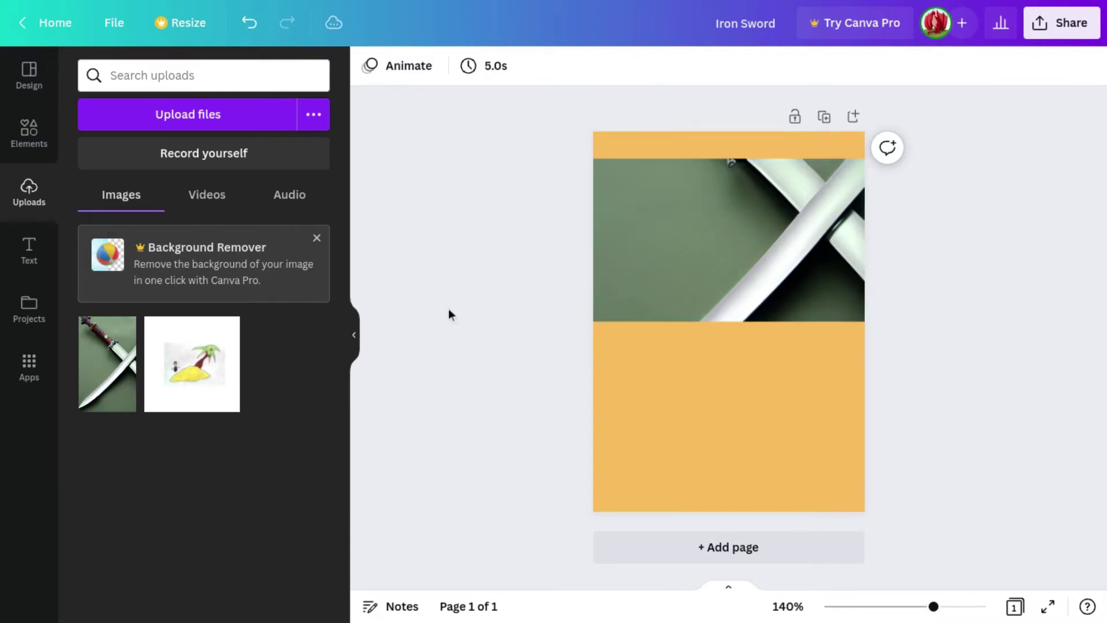
- Add a thin black line from Elements along the sword image's top edge
{"action": "left_click", "coordinate": [21, 128]}
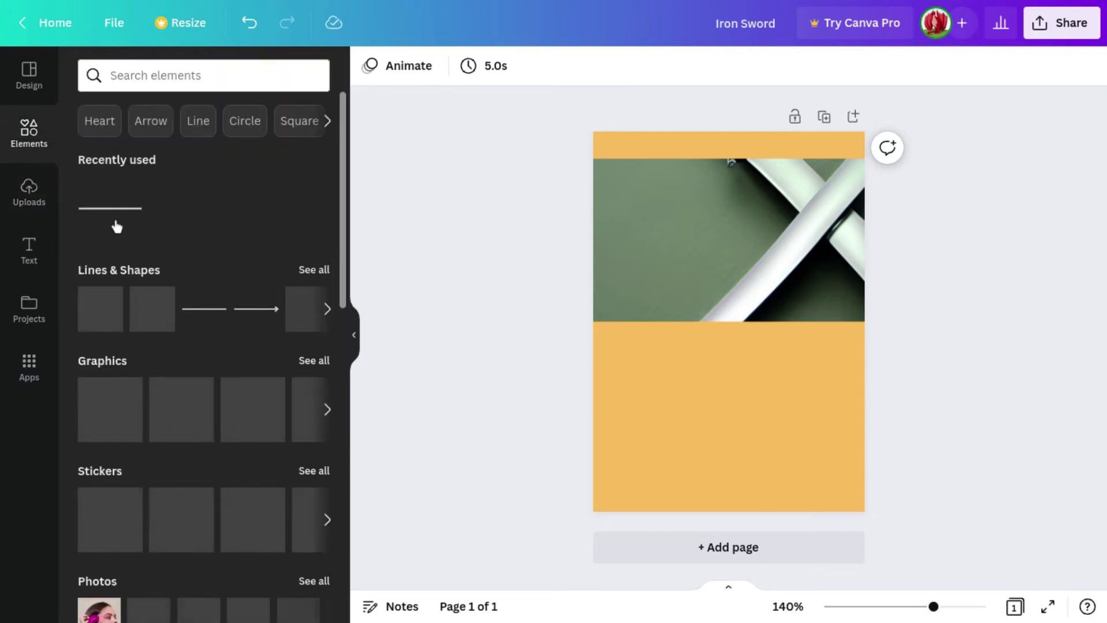
{"action": "left_click_drag", "start_coordinate": [501, 209], "coordinate": [664, 169]}
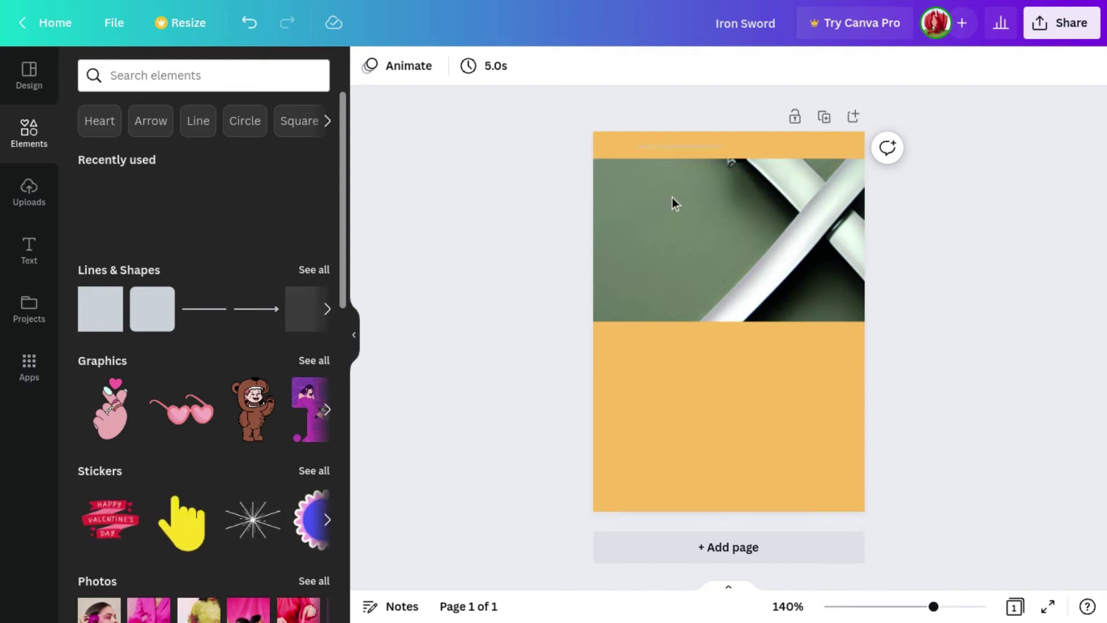
{"action": "mouse_move", "coordinate": [663, 174]}
{"action": "left_mouse_down"}
{"action": "mouse_move", "coordinate": [701, 150]}
{"action": "mouse_move", "coordinate": [638, 160]}
{"action": "mouse_move", "coordinate": [865, 160]}
{"action": "left_mouse_up"}
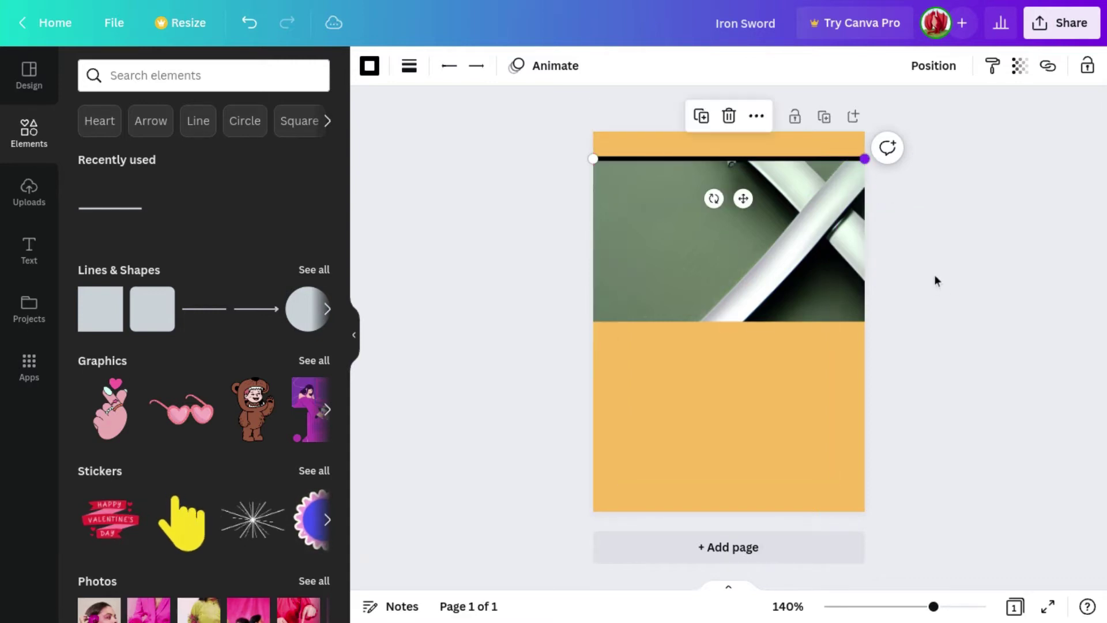
{"action": "key", "text": "Escape"}
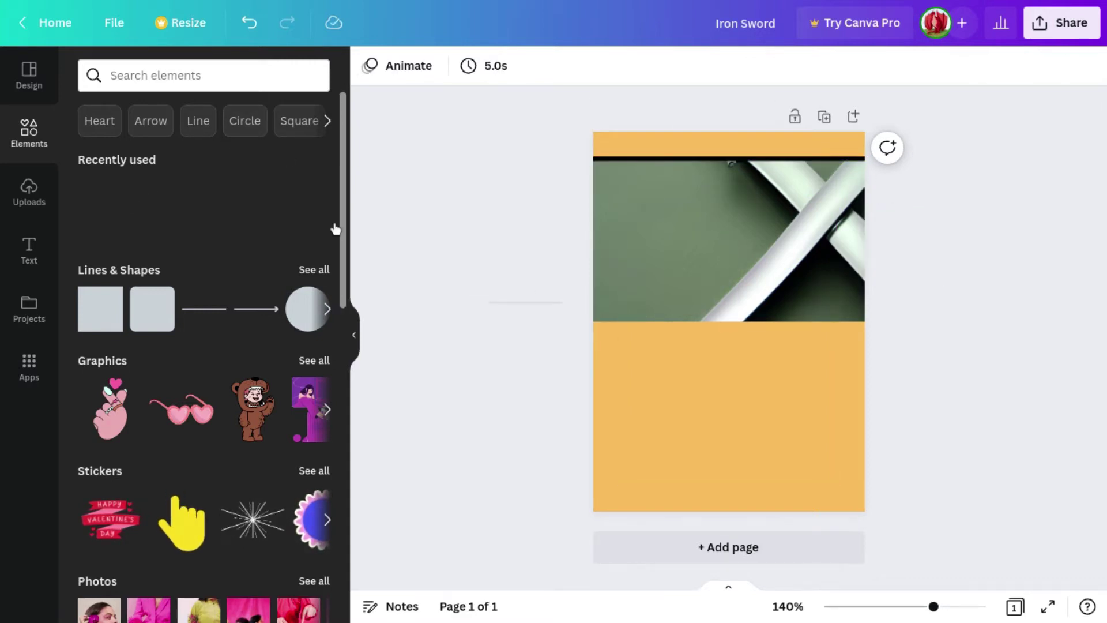
- Add a second black line and align its left end with the image's bottom edge
{"action": "mouse_move", "coordinate": [335, 228]}
{"action": "left_mouse_down"}
{"action": "mouse_move", "coordinate": [625, 314]}
{"action": "mouse_move", "coordinate": [618, 323]}
{"action": "mouse_move", "coordinate": [864, 323]}
{"action": "left_mouse_up"}
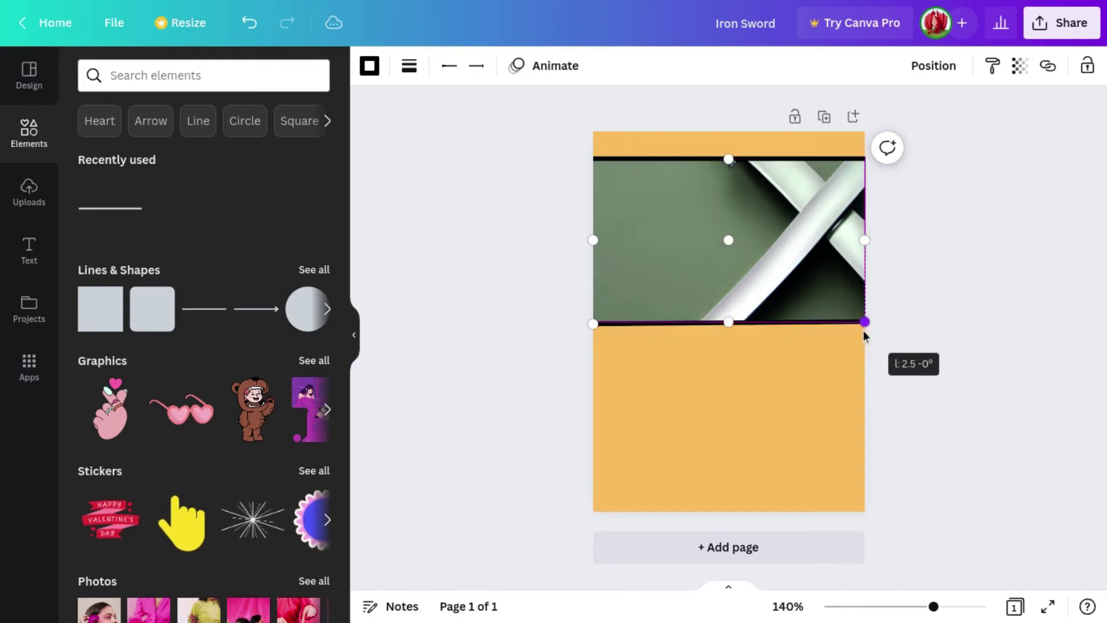
{"action": "left_click", "coordinate": [893, 347]}
{"action": "left_click", "coordinate": [615, 325]}
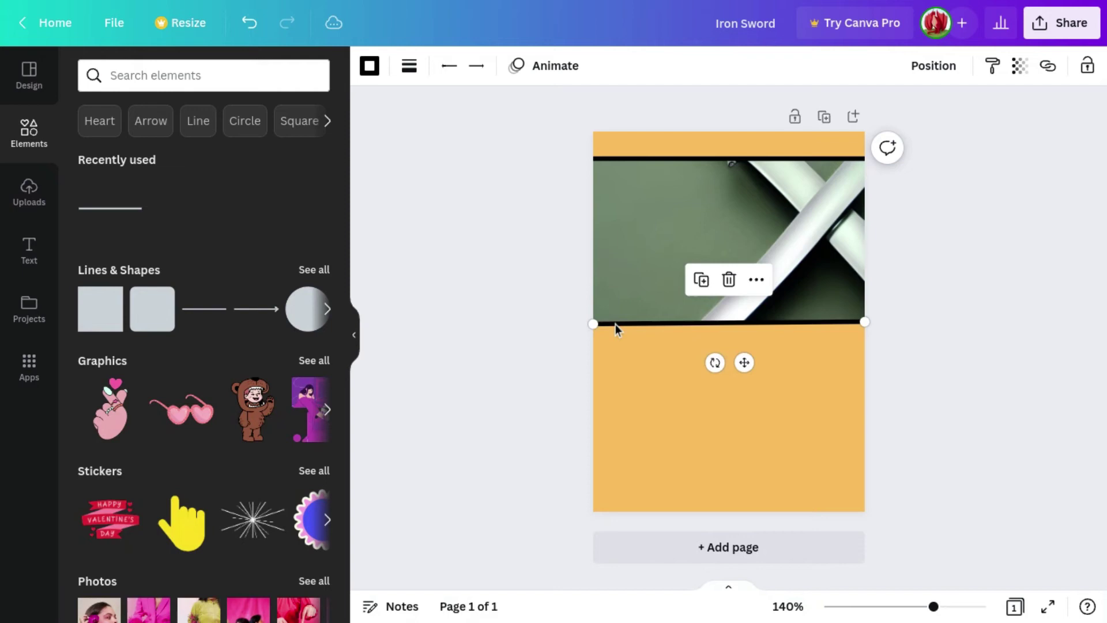
{"action": "left_click_drag", "start_coordinate": [593, 325], "coordinate": [593, 323]}
{"action": "left_click", "coordinate": [482, 322]}
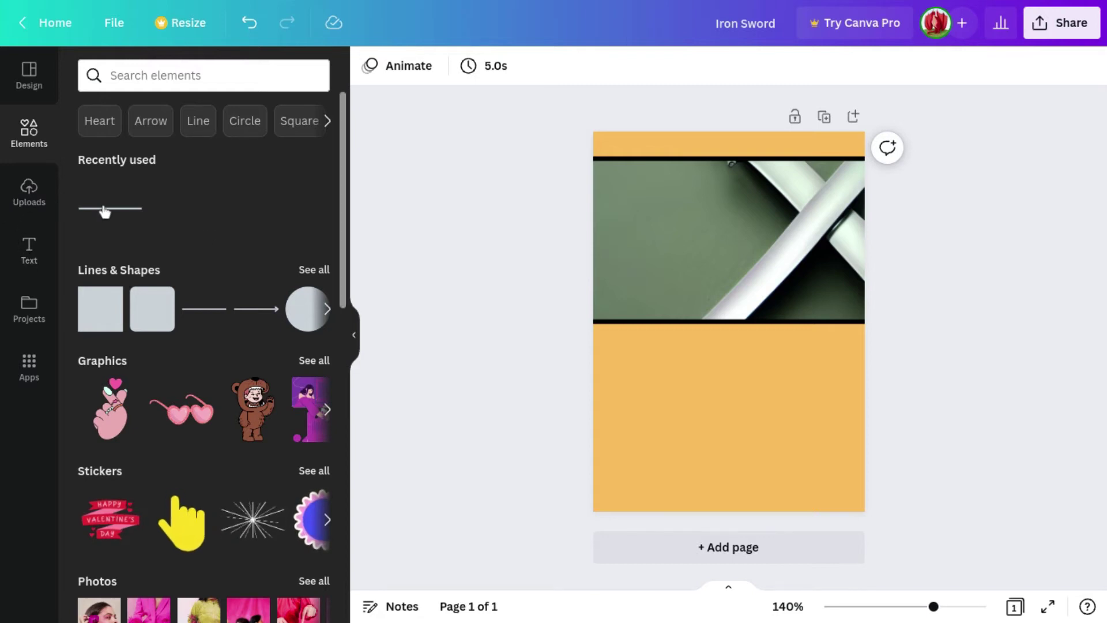
- Place a recently used black line across the lower part of the card
{"action": "mouse_move", "coordinate": [105, 209]}
{"action": "left_mouse_down"}
{"action": "mouse_move", "coordinate": [698, 394]}
{"action": "mouse_move", "coordinate": [625, 487]}
{"action": "mouse_move", "coordinate": [864, 484]}
{"action": "left_mouse_up"}
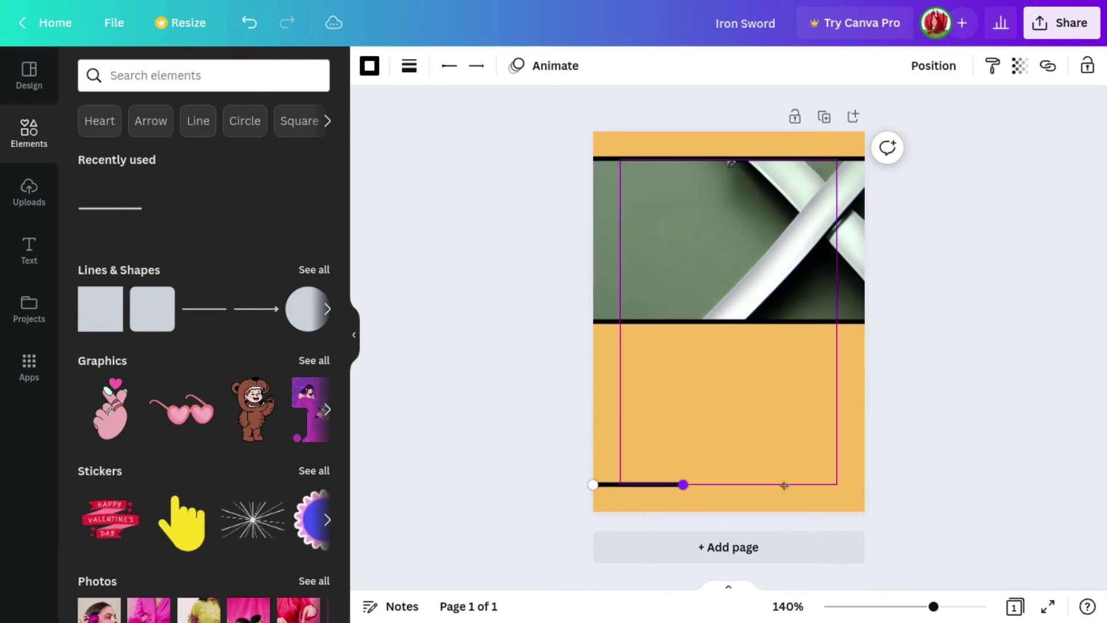
{"action": "left_click", "coordinate": [997, 499]}
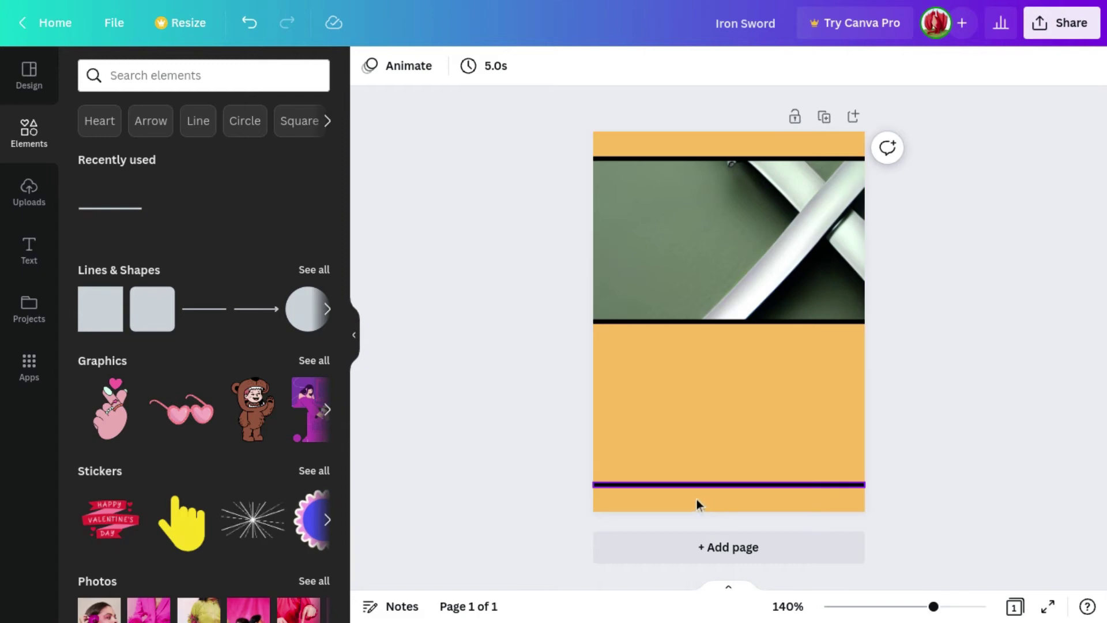
- Add the Happy Holidays text combination and clear its heading and subtitle
{"action": "left_click", "coordinate": [28, 249]}
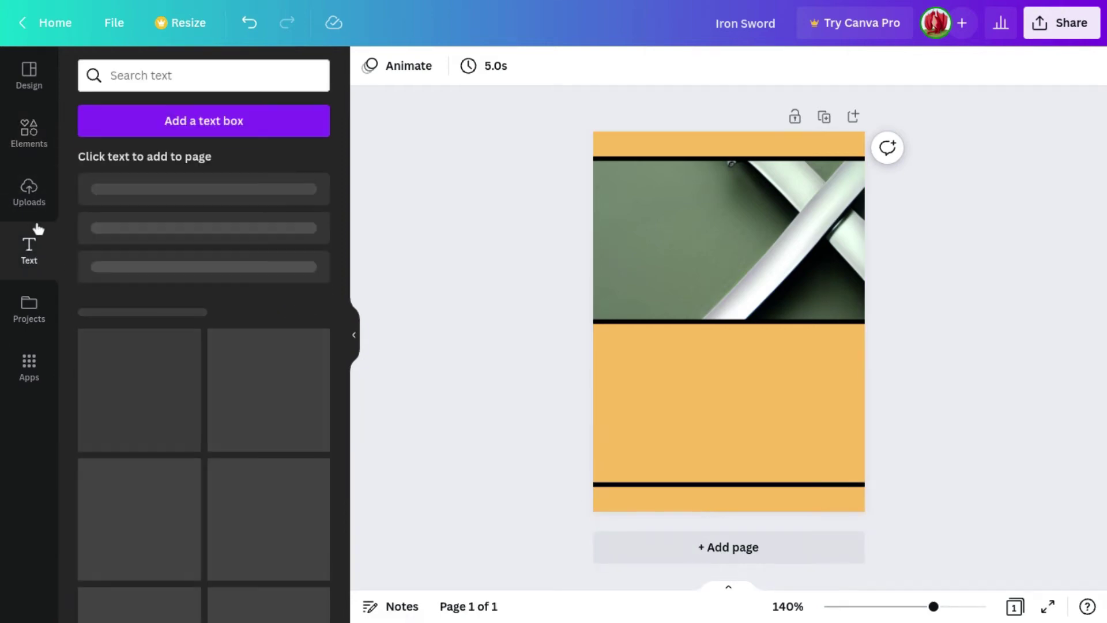
{"action": "scroll", "coordinate": [122, 363], "scroll_direction": "down", "scroll_amount": 5}
{"action": "scroll", "coordinate": [121, 364], "scroll_direction": "down", "scroll_amount": 5}
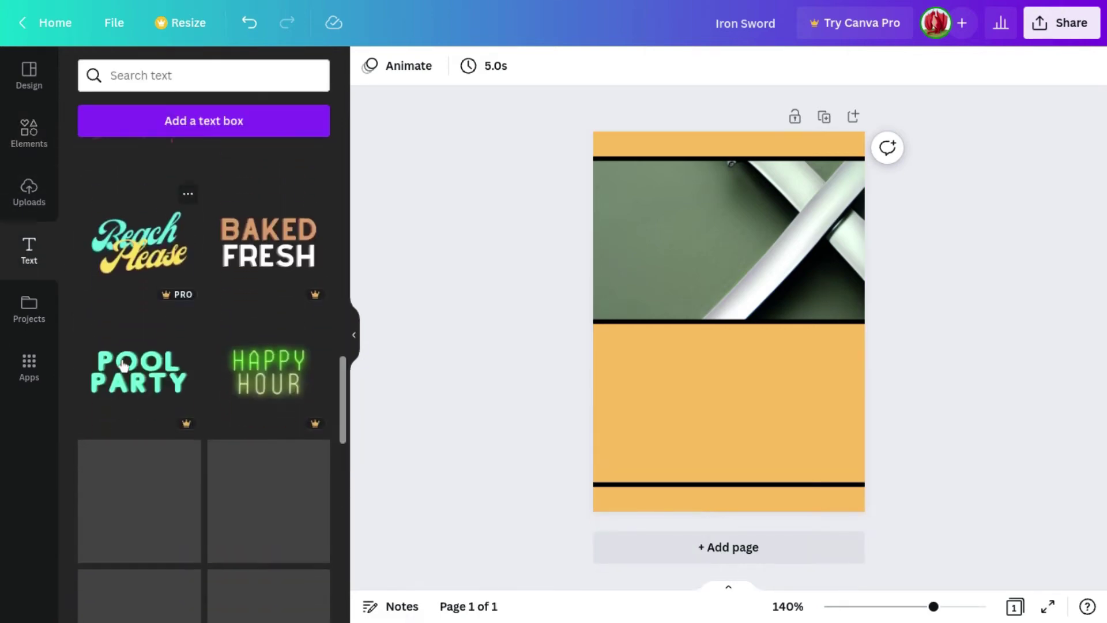
{"action": "scroll", "coordinate": [123, 366], "scroll_direction": "down", "scroll_amount": 5}
{"action": "scroll", "coordinate": [123, 366], "scroll_direction": "up", "scroll_amount": 3}
{"action": "scroll", "coordinate": [123, 365], "scroll_direction": "up", "scroll_amount": 5}
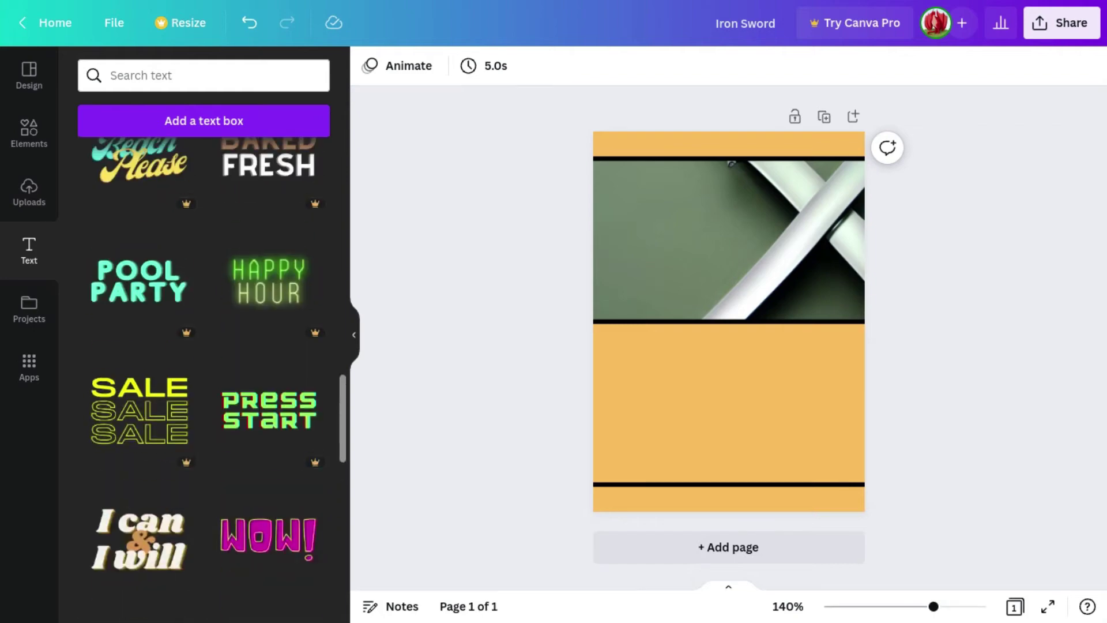
{"action": "scroll", "coordinate": [122, 366], "scroll_direction": "up", "scroll_amount": 10}
{"action": "scroll", "coordinate": [205, 346], "scroll_direction": "up", "scroll_amount": 1}
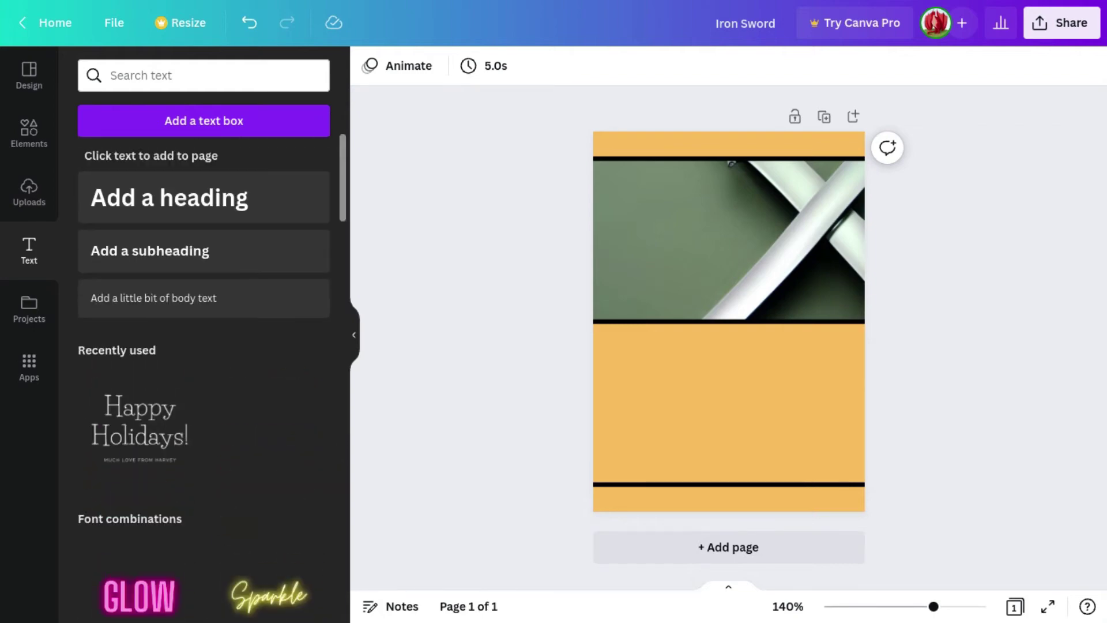
{"action": "left_click", "coordinate": [141, 459]}
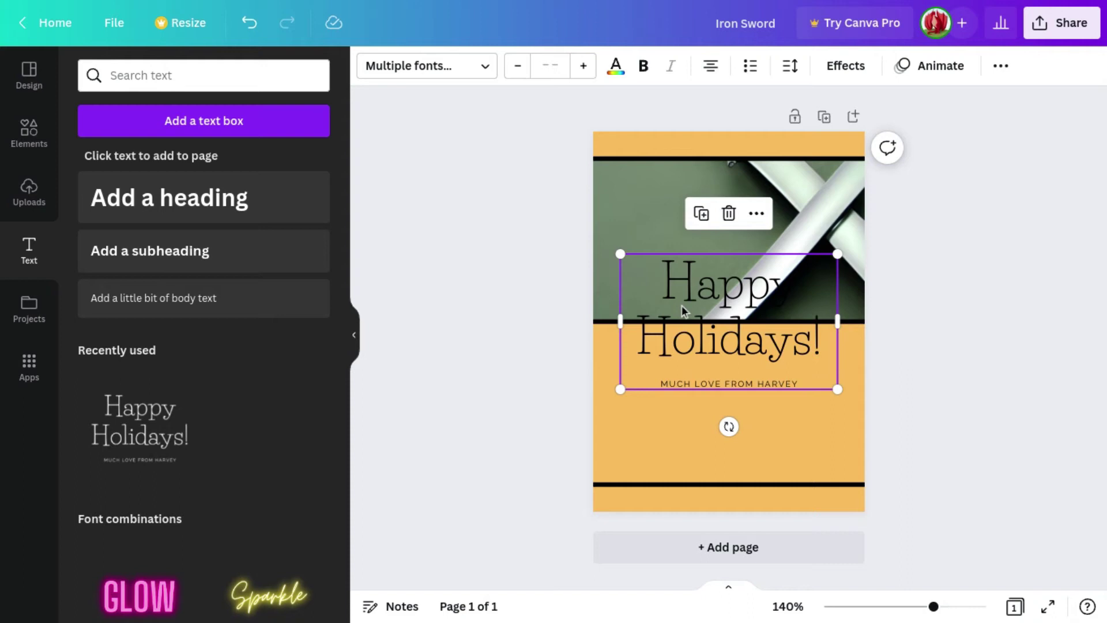
{"action": "left_click", "coordinate": [681, 305]}
{"action": "key", "text": "Return"}
{"action": "key", "text": "BackSpace"}
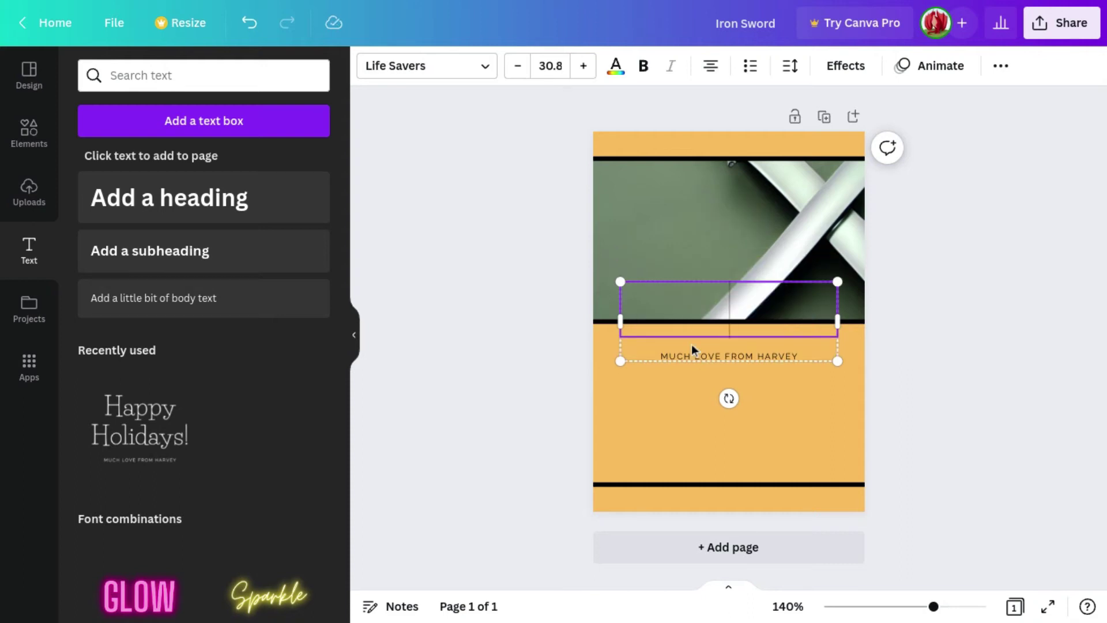
{"action": "left_click", "coordinate": [691, 346]}
{"action": "key", "text": "BackSpace"}
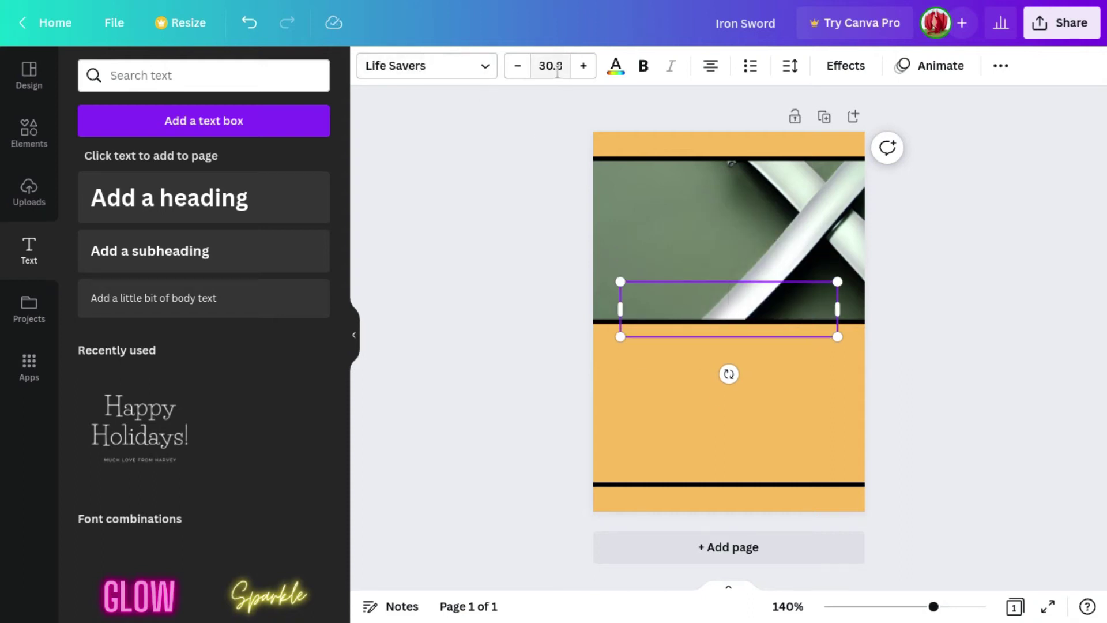
- Set the heading to size 16 and place 'Iron Sword' at the card's top
{"action": "left_click", "coordinate": [550, 65]}
{"action": "left_click", "coordinate": [575, 272]}
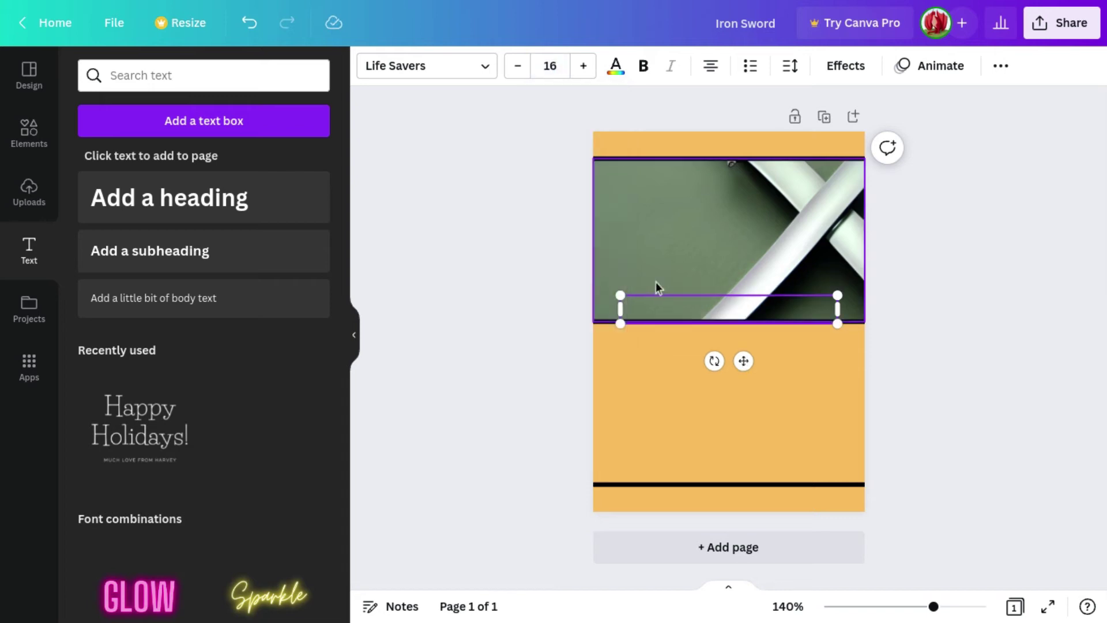
{"action": "left_click_drag", "start_coordinate": [697, 296], "coordinate": [699, 144]}
{"action": "type", "text": "Iron"}
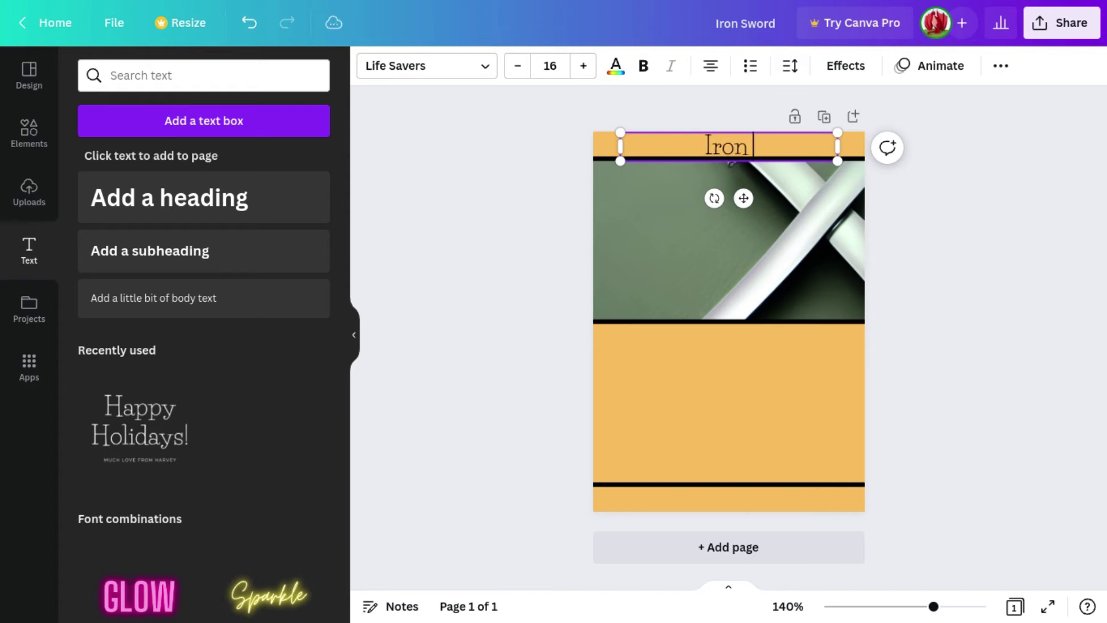
{"action": "type", "text": "Sword"}
{"action": "left_click", "coordinate": [637, 348]}
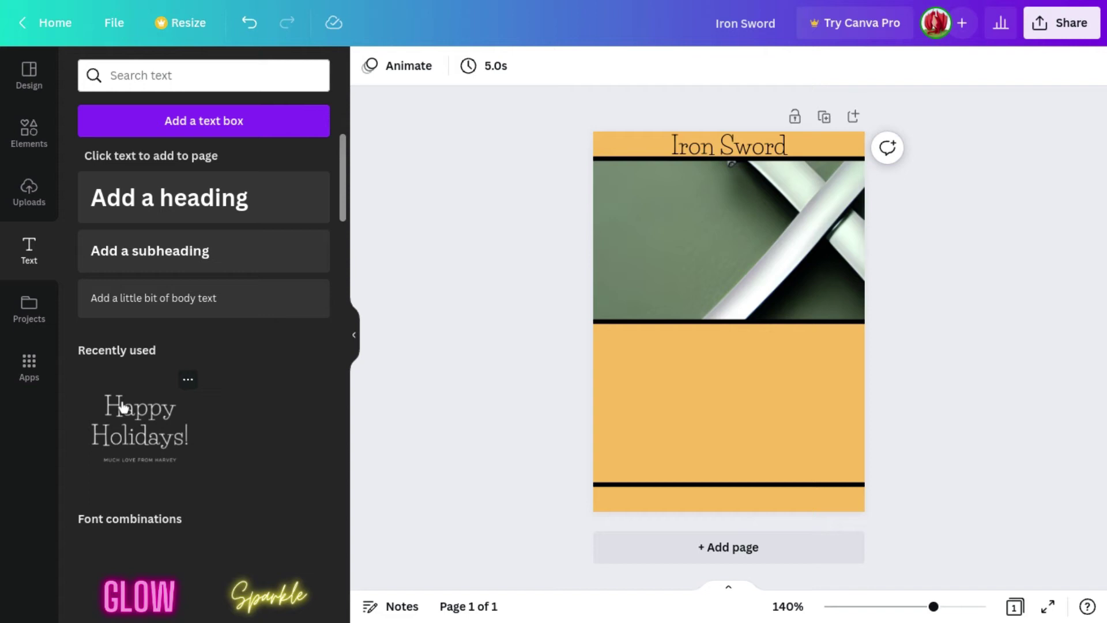
- Insert another Happy Holidays text group and delete its placeholder heading and subtitle
{"action": "left_click", "coordinate": [142, 423]}
{"action": "double_click", "coordinate": [801, 292]}
{"action": "key", "text": "BackSpace"}
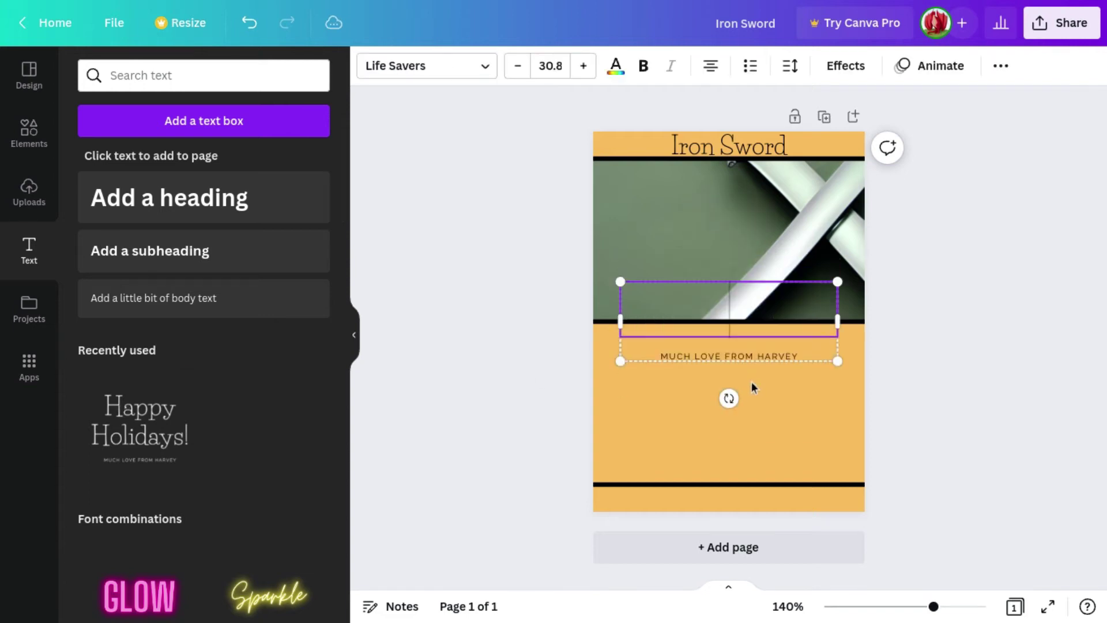
{"action": "left_click", "coordinate": [743, 358]}
{"action": "key", "text": "BackSpace"}
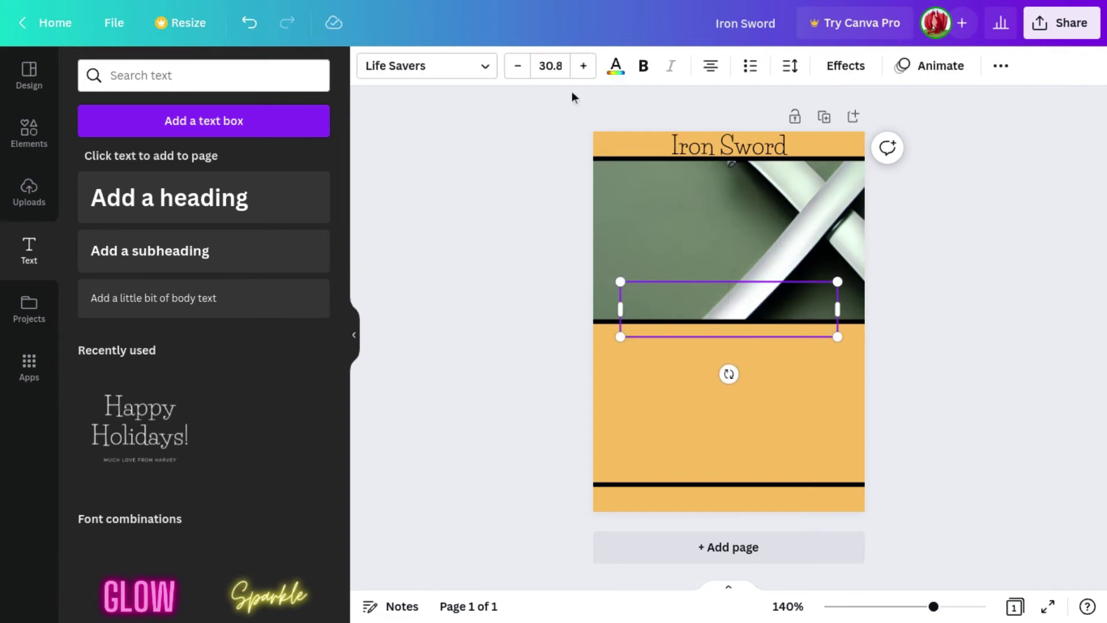
- Place size-14 text 'Choose a Active Character or Support card to gain 1 Hunger.' below the sword
{"action": "left_click", "coordinate": [550, 65]}
{"action": "left_click", "coordinate": [563, 240]}
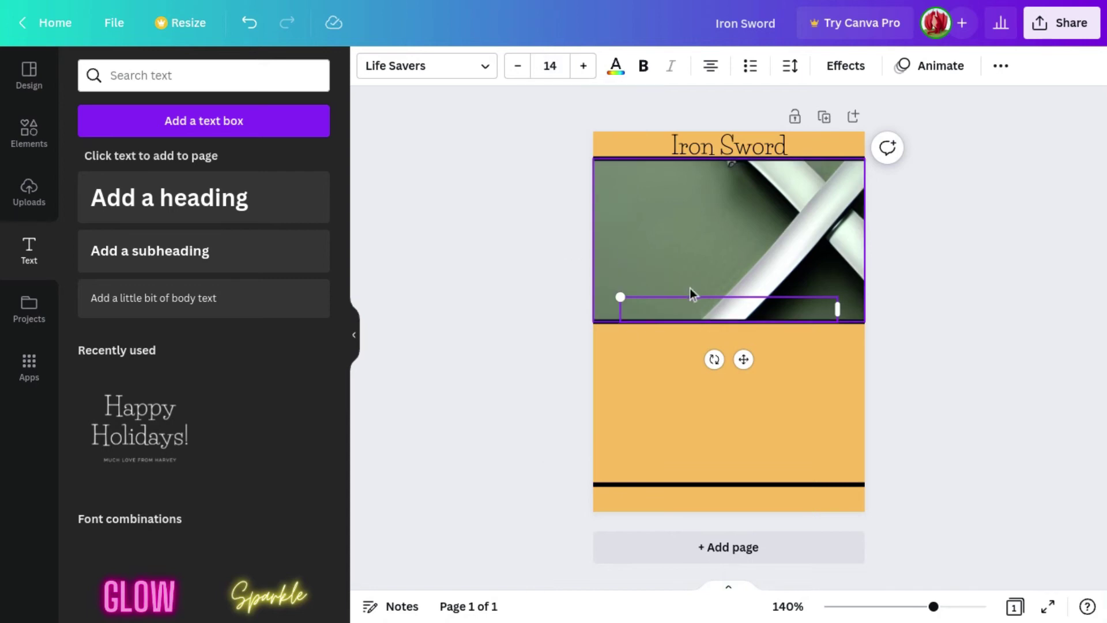
{"action": "left_click_drag", "start_coordinate": [689, 296], "coordinate": [693, 330]}
{"action": "type", "text": "Ch"}
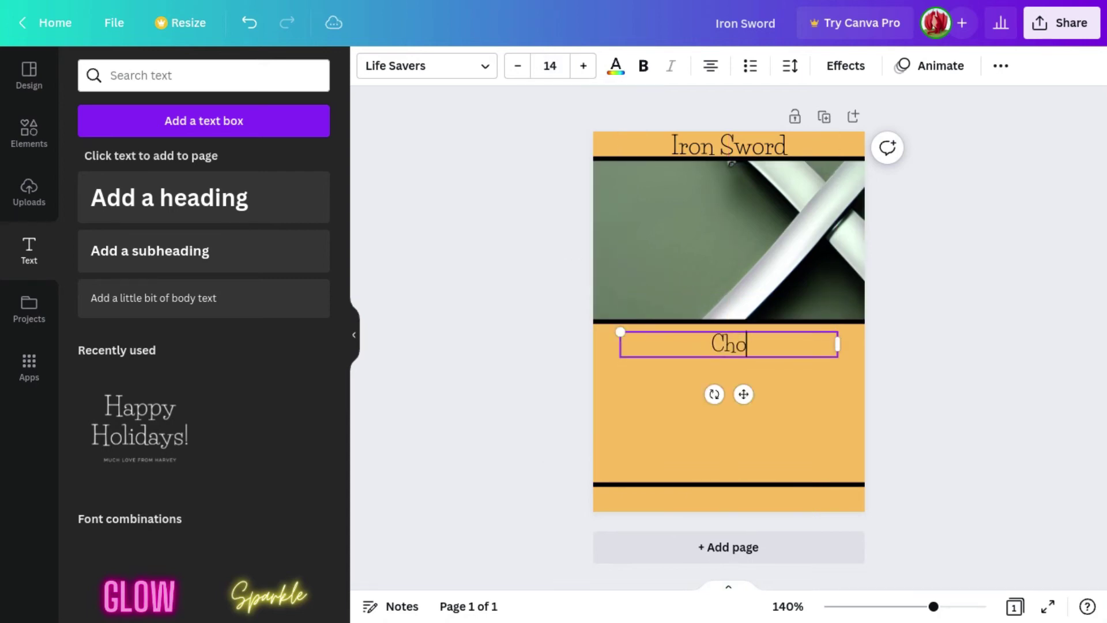
{"action": "type", "text": "ose a "}
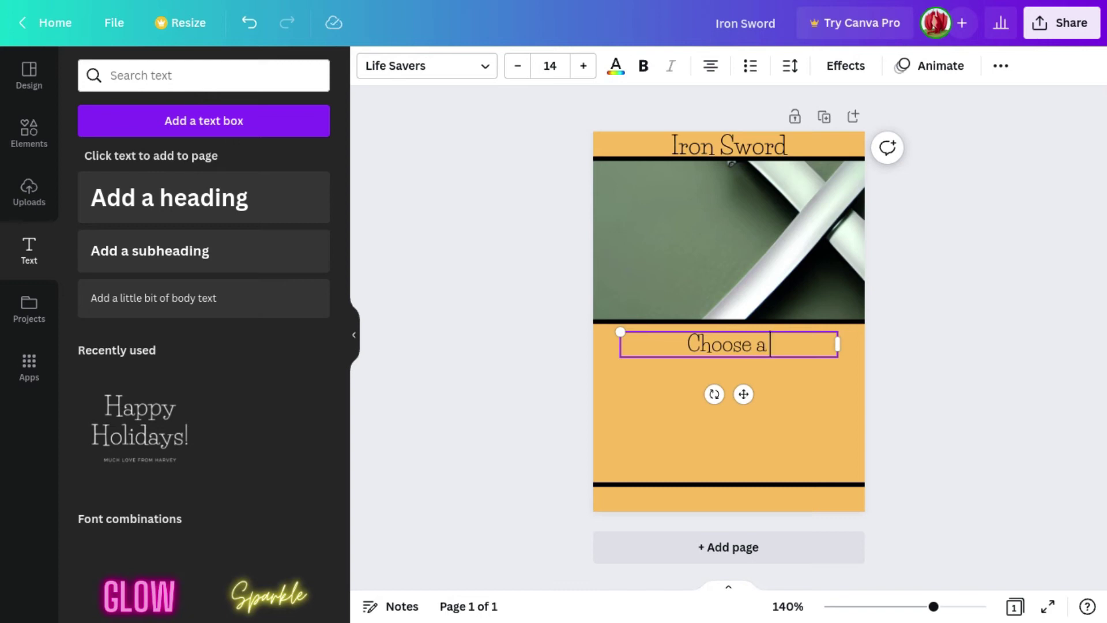
{"action": "type", "text": "Active "}
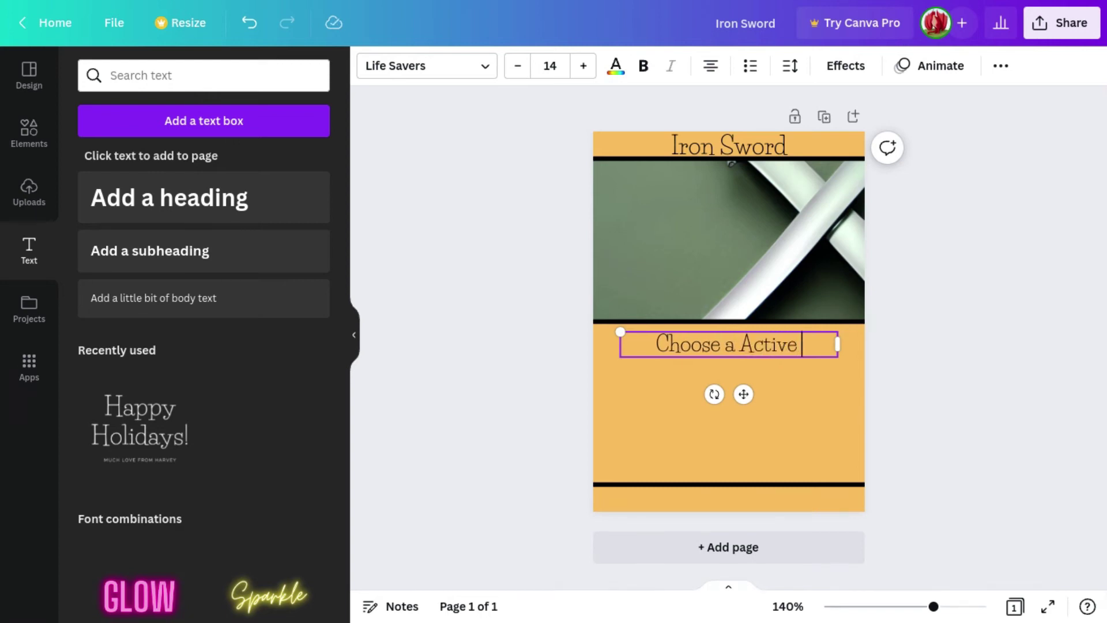
{"action": "type", "text": "Character or"}
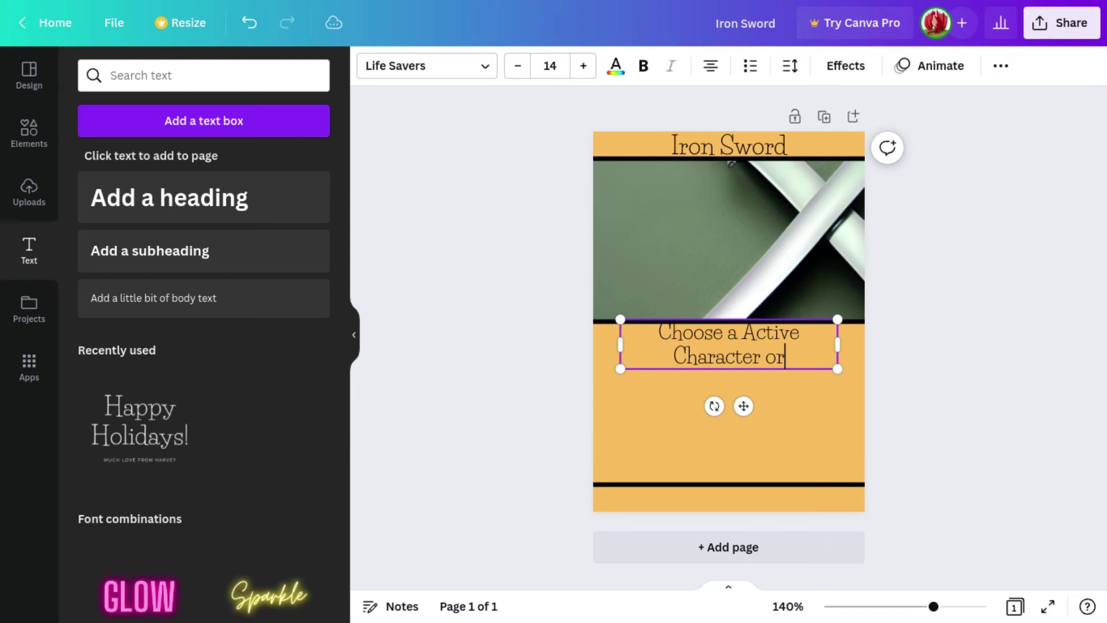
{"action": "type", "text": " SUpp"}
{"action": "key", "text": "BackSpace"}
{"action": "key", "text": "BackSpace"}
{"action": "key", "text": "BackSpace"}
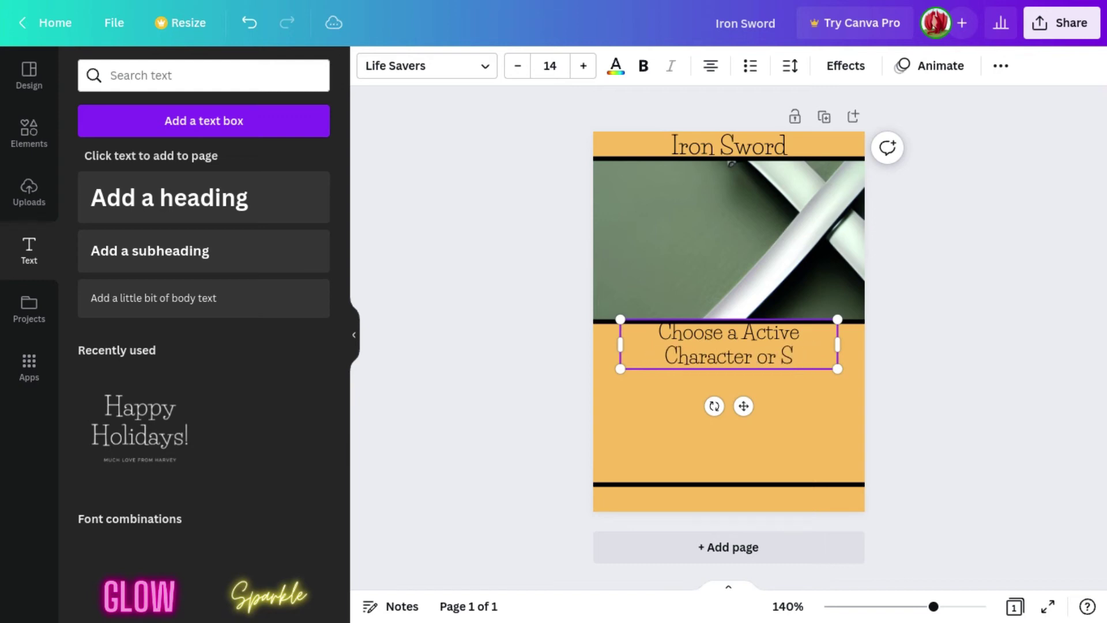
{"action": "type", "text": "upport c"}
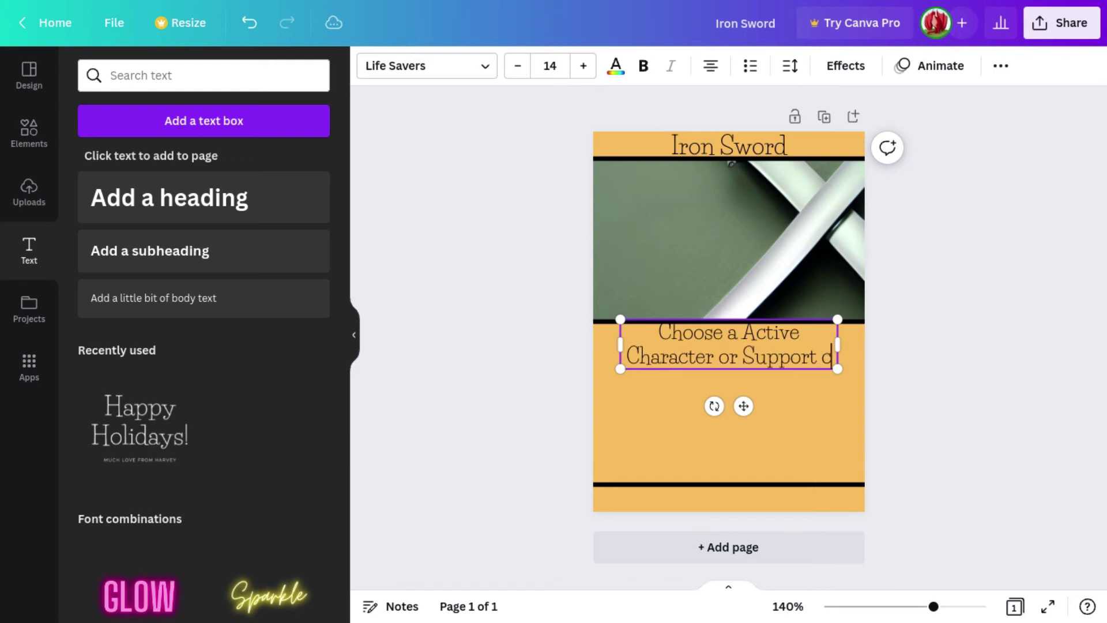
{"action": "type", "text": "ard to"}
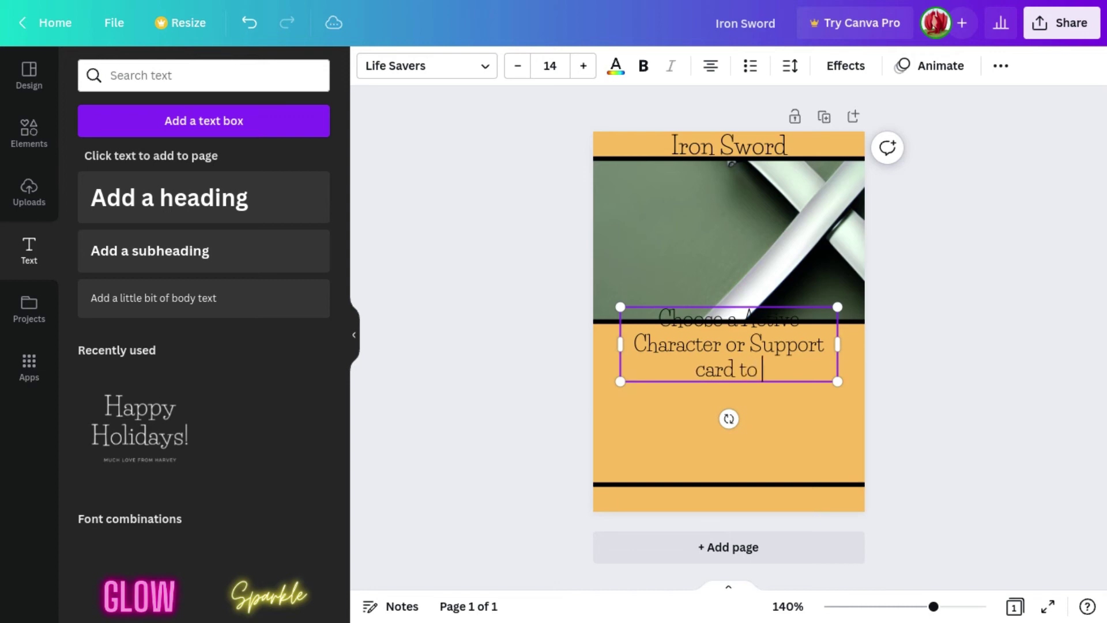
{"action": "type", "text": " gain 1 Hung"}
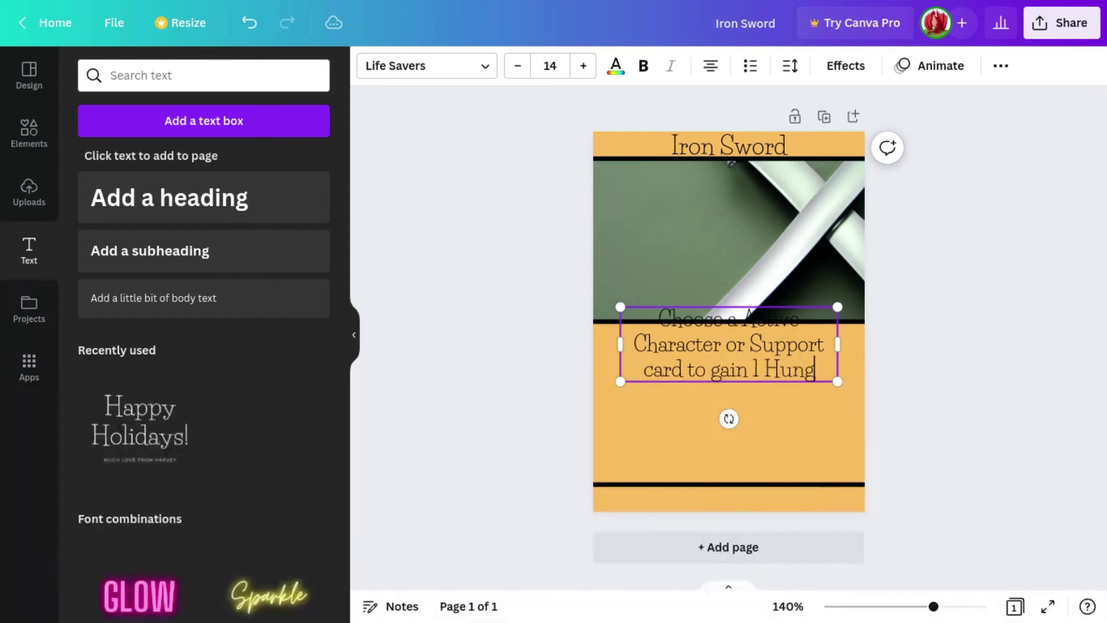
{"action": "type", "text": "er."}
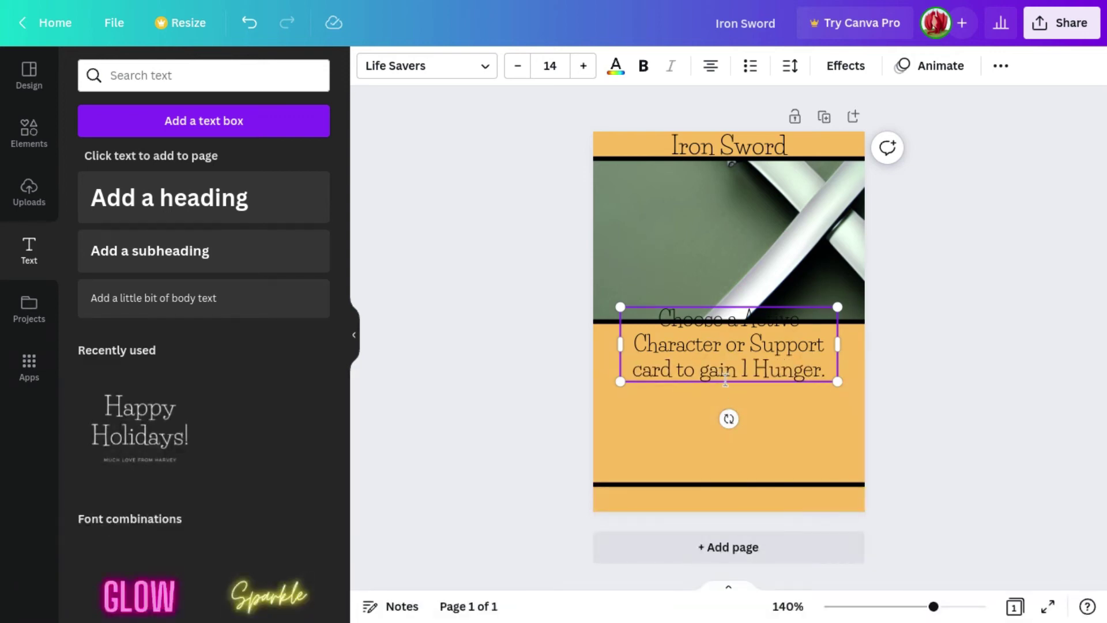
{"action": "left_click_drag", "start_coordinate": [723, 407], "coordinate": [722, 404]}
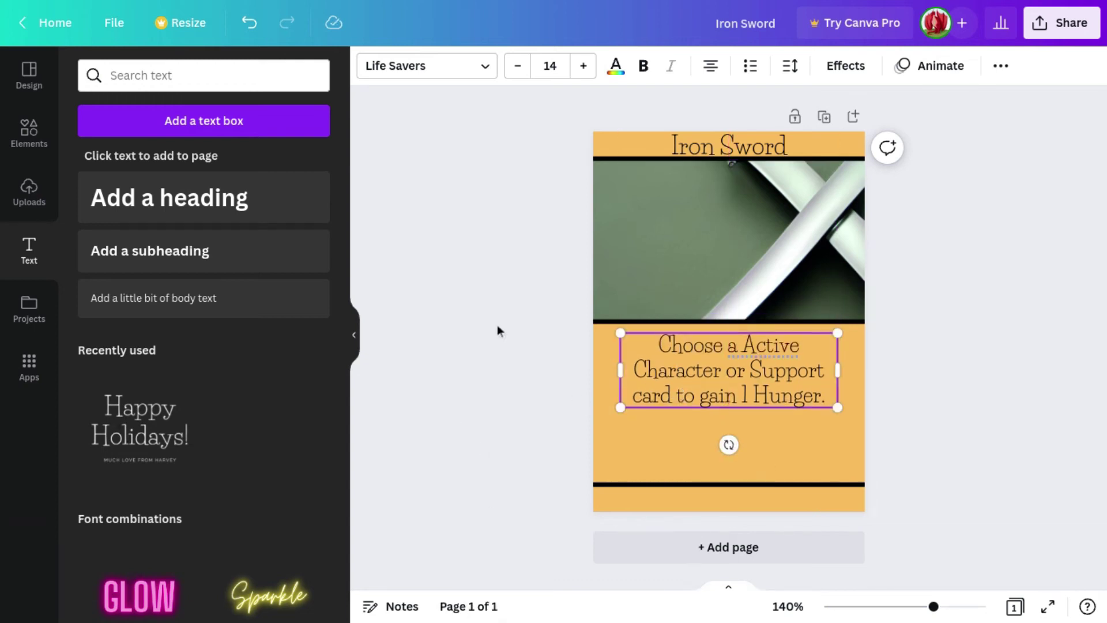
{"action": "left_click", "coordinate": [516, 66]}
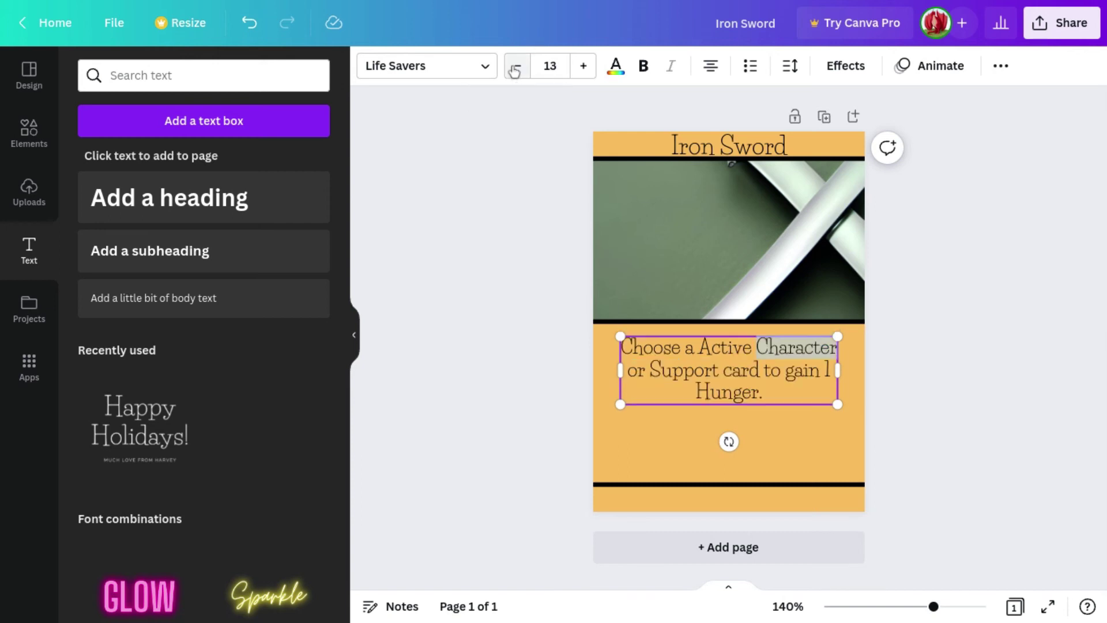
{"action": "left_click", "coordinate": [583, 66]}
{"action": "left_click", "coordinate": [583, 66]}
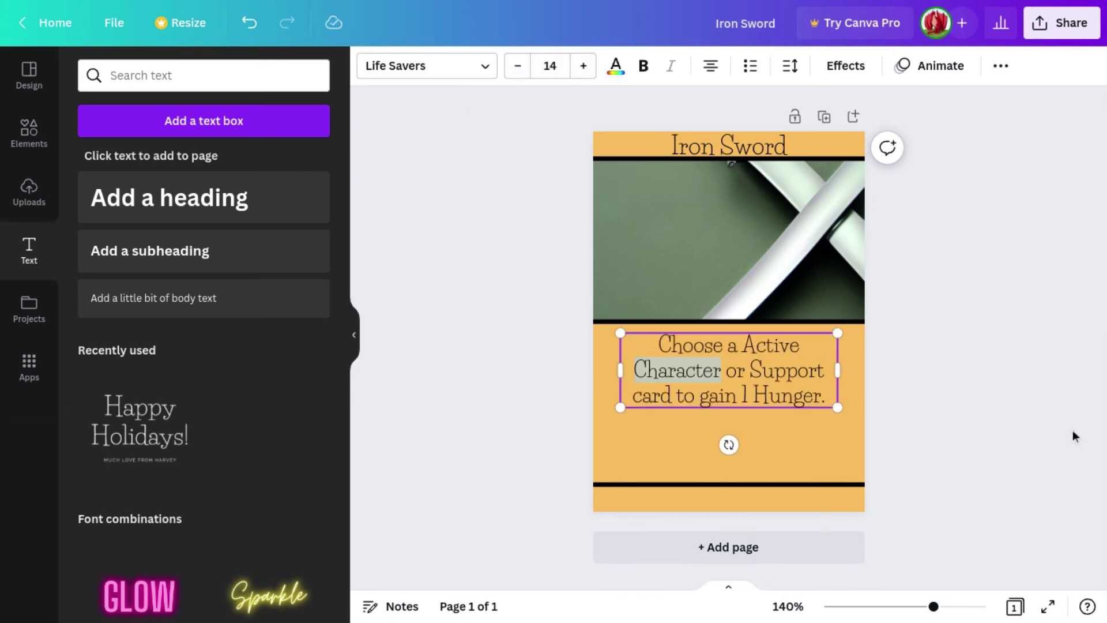
{"action": "left_click", "coordinate": [745, 412]}
{"action": "mouse_move", "coordinate": [138, 428]}
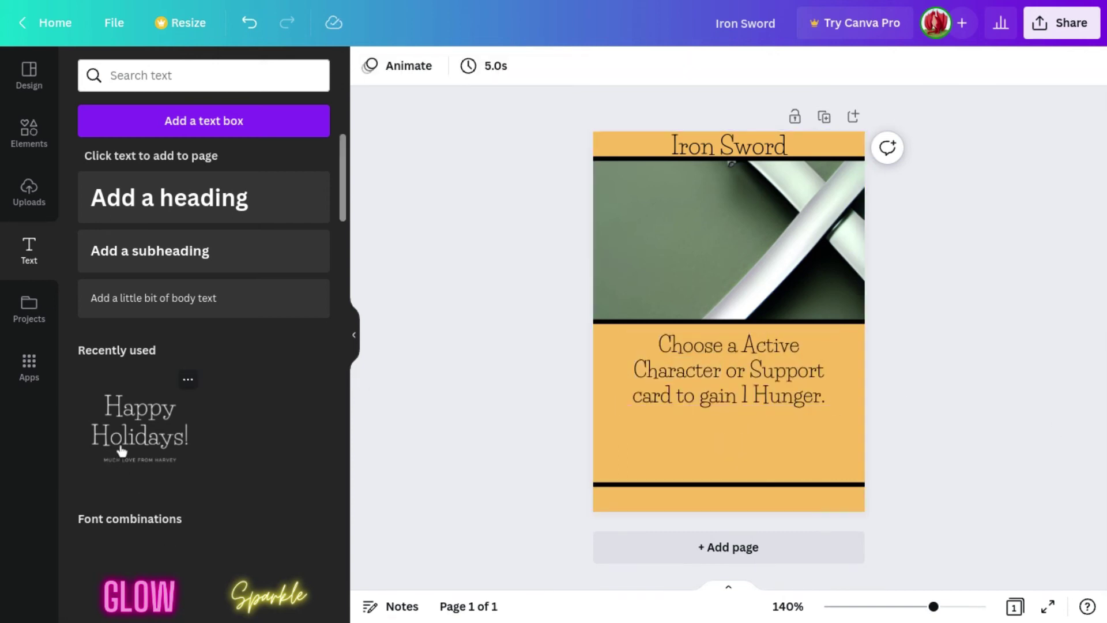
- Add a Happy Holidays text group and erase both placeholder lines
{"action": "left_click", "coordinate": [121, 449]}
{"action": "left_click", "coordinate": [819, 307]}
{"action": "double_click", "coordinate": [819, 307]}
{"action": "key", "text": "BackSpace"}
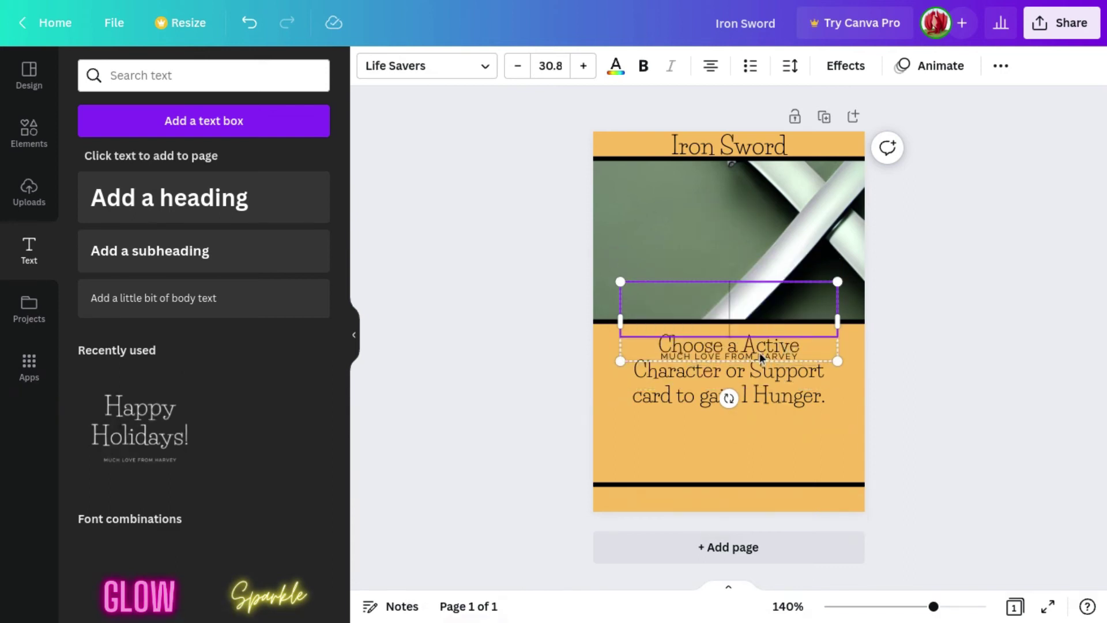
{"action": "double_click", "coordinate": [759, 352]}
{"action": "key", "text": "BackSpace"}
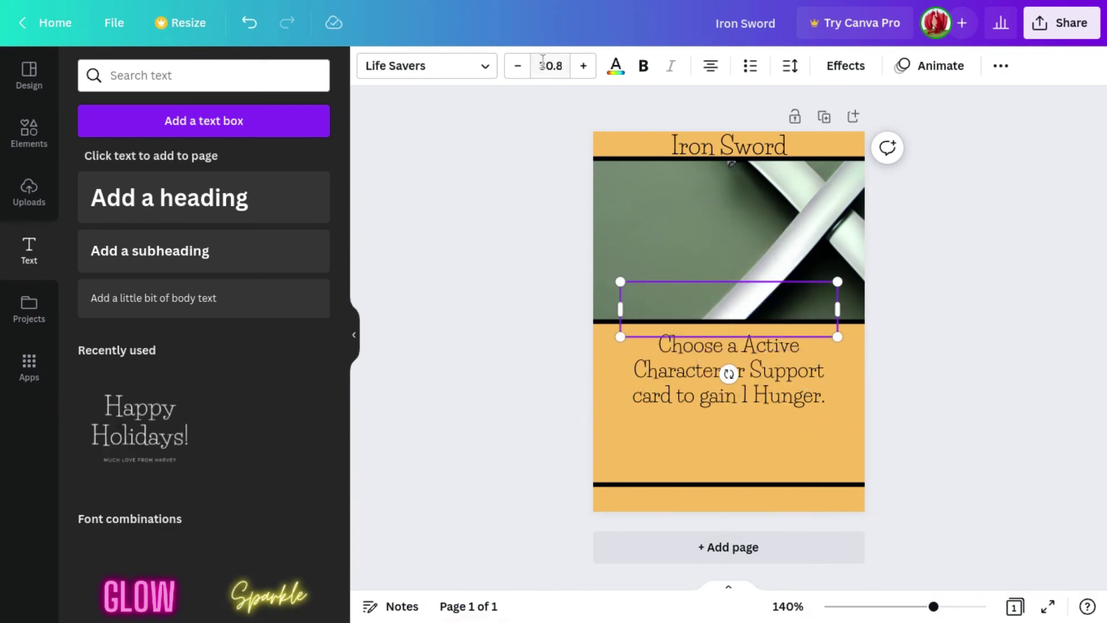
- Set the text to size 12, type the footer in the bottom strip, and widen its box
{"action": "left_click", "coordinate": [543, 62]}
{"action": "left_click", "coordinate": [576, 207]}
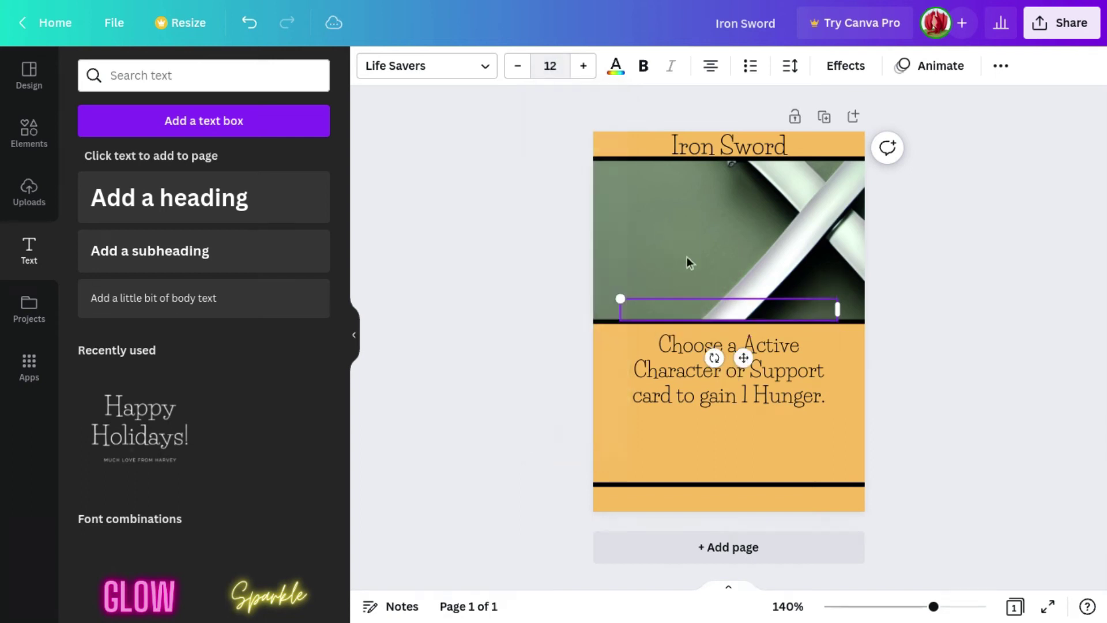
{"action": "left_click_drag", "start_coordinate": [724, 295], "coordinate": [725, 488]}
{"action": "type", "text": "Actio"}
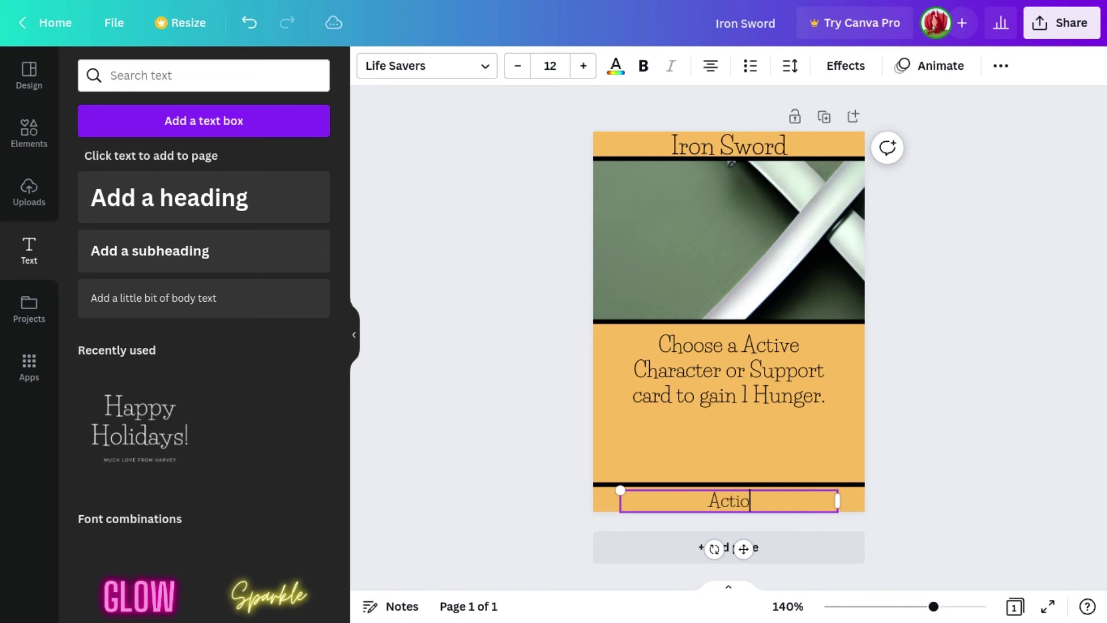
{"action": "type", "text": "n   "}
{"action": "type", "text": "Crumb      "}
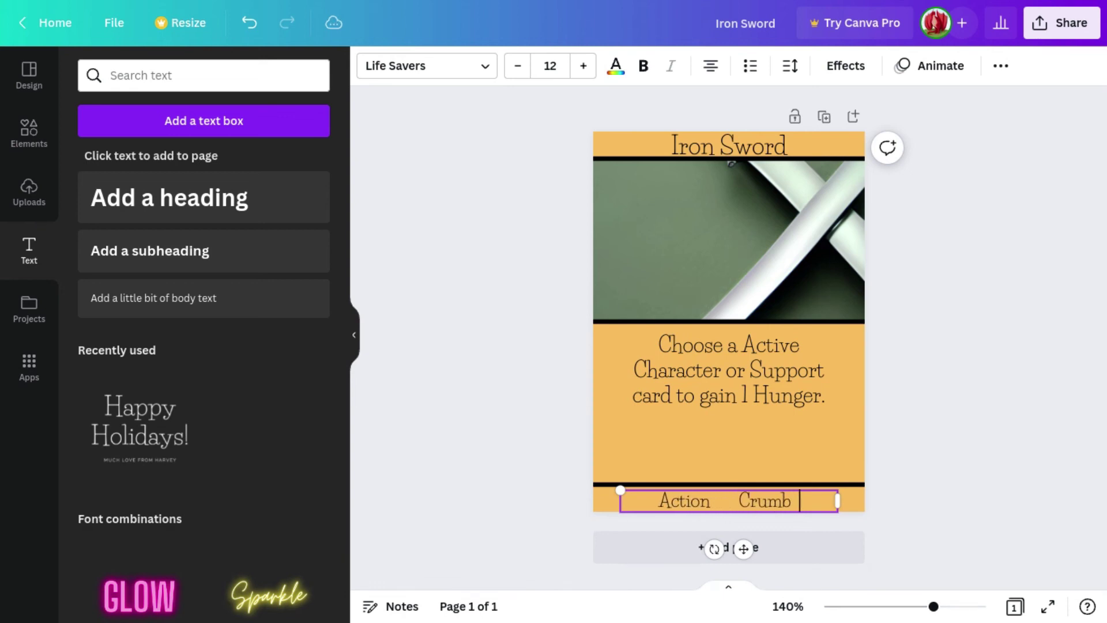
{"action": "type", "text": "Set 1"}
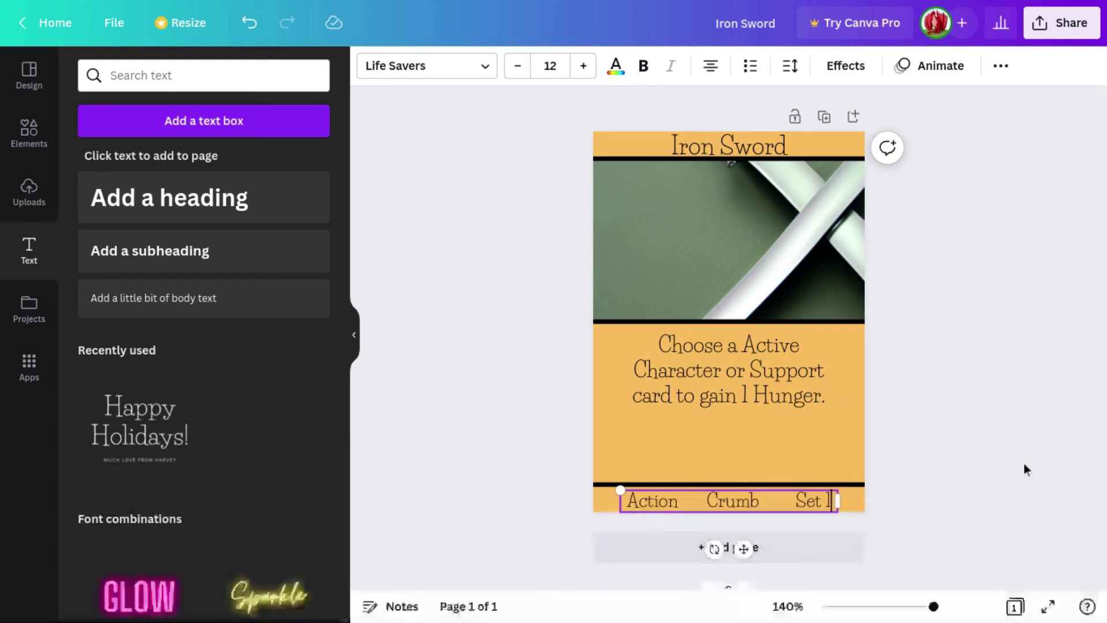
{"action": "left_click_drag", "start_coordinate": [837, 500], "coordinate": [857, 500]}
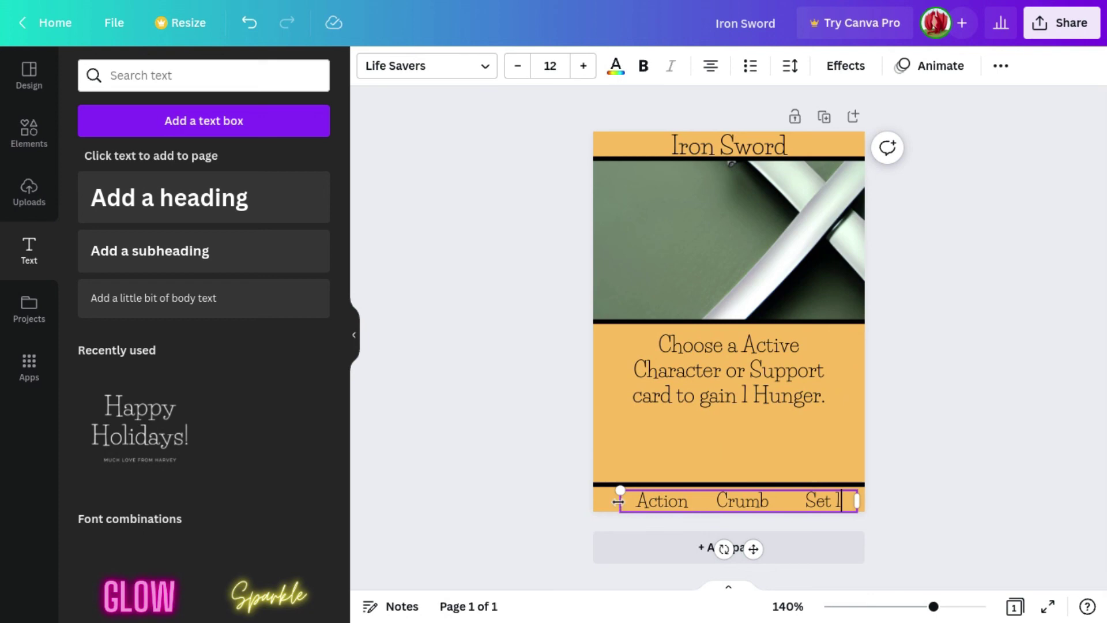
{"action": "left_click_drag", "start_coordinate": [620, 500], "coordinate": [598, 499]}
{"action": "left_click", "coordinate": [414, 420]}
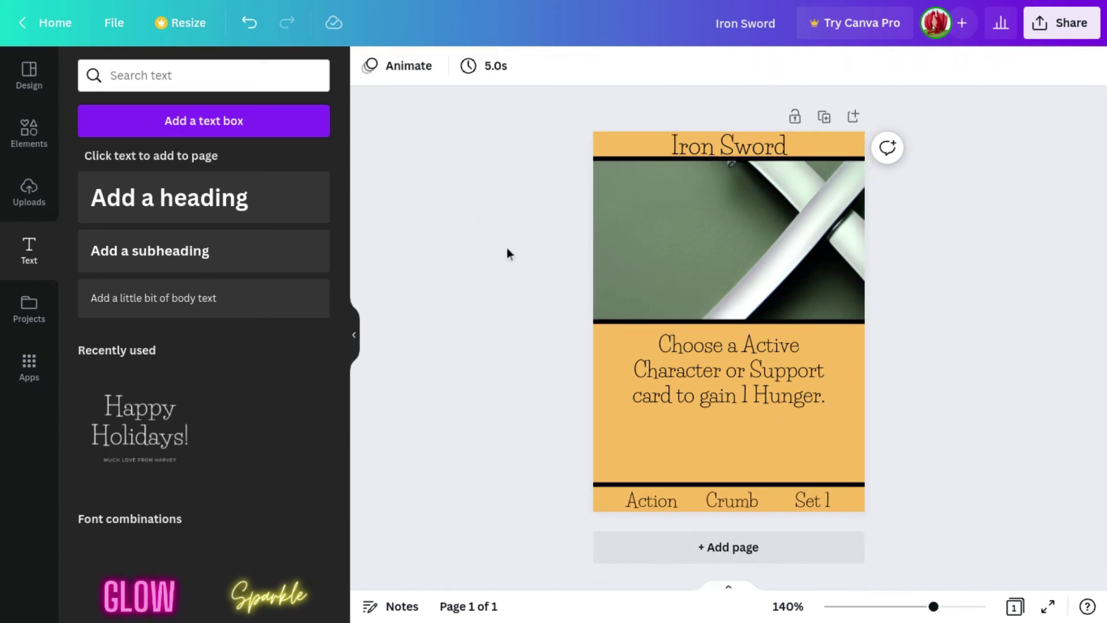
- Download the Iron Sword card with the PNG file type
{"action": "left_click", "coordinate": [119, 30]}
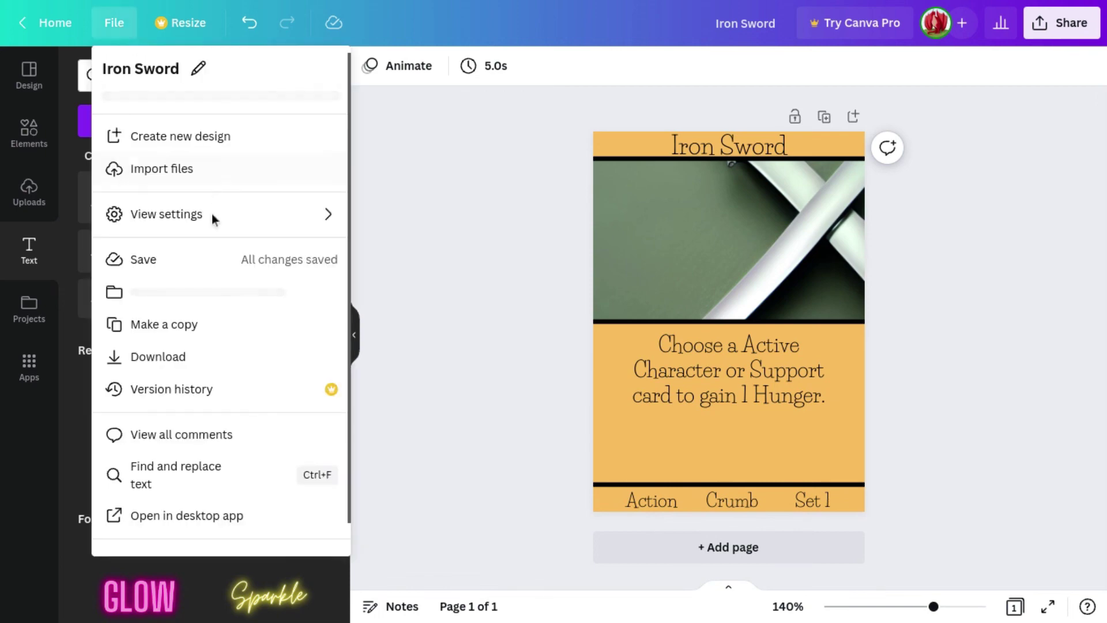
{"action": "left_click", "coordinate": [205, 361]}
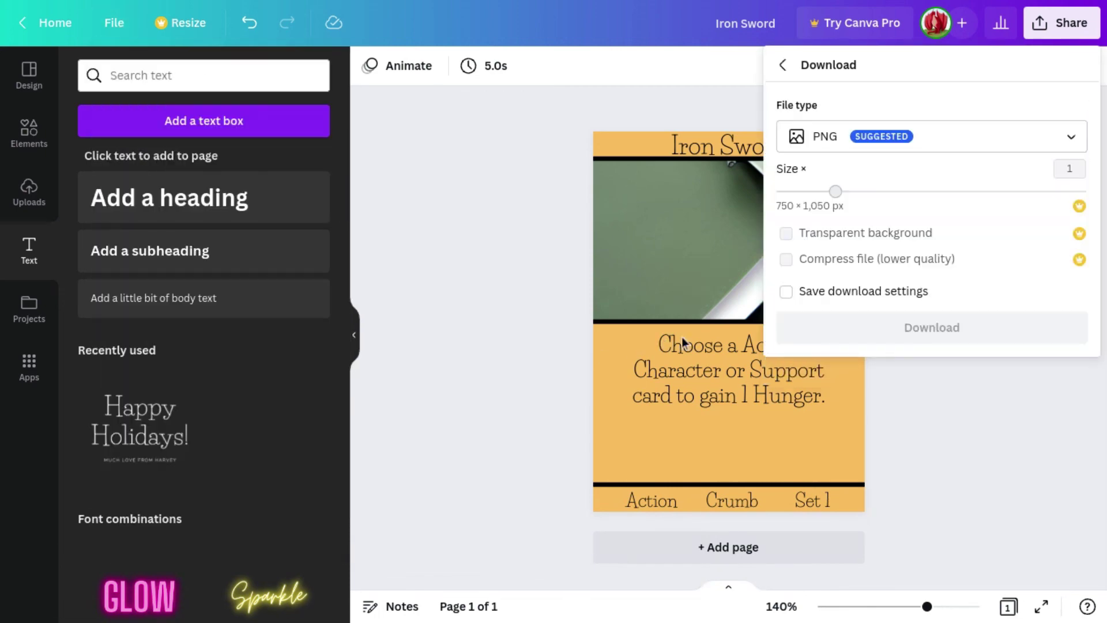
{"action": "left_click", "coordinate": [870, 327]}
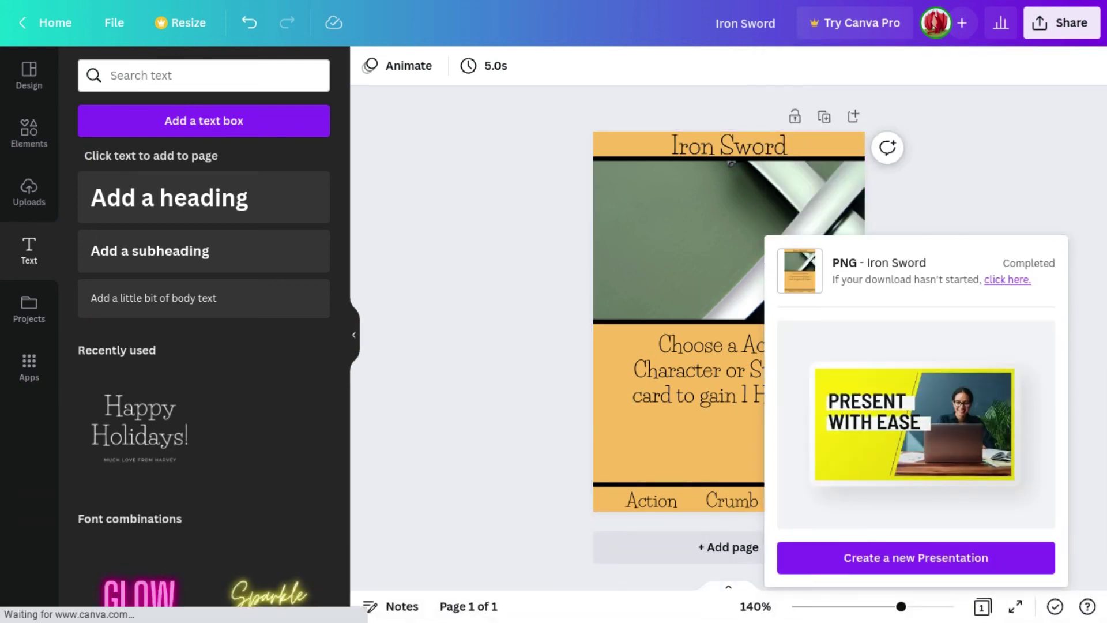
{"action": "left_click", "coordinate": [494, 390]}
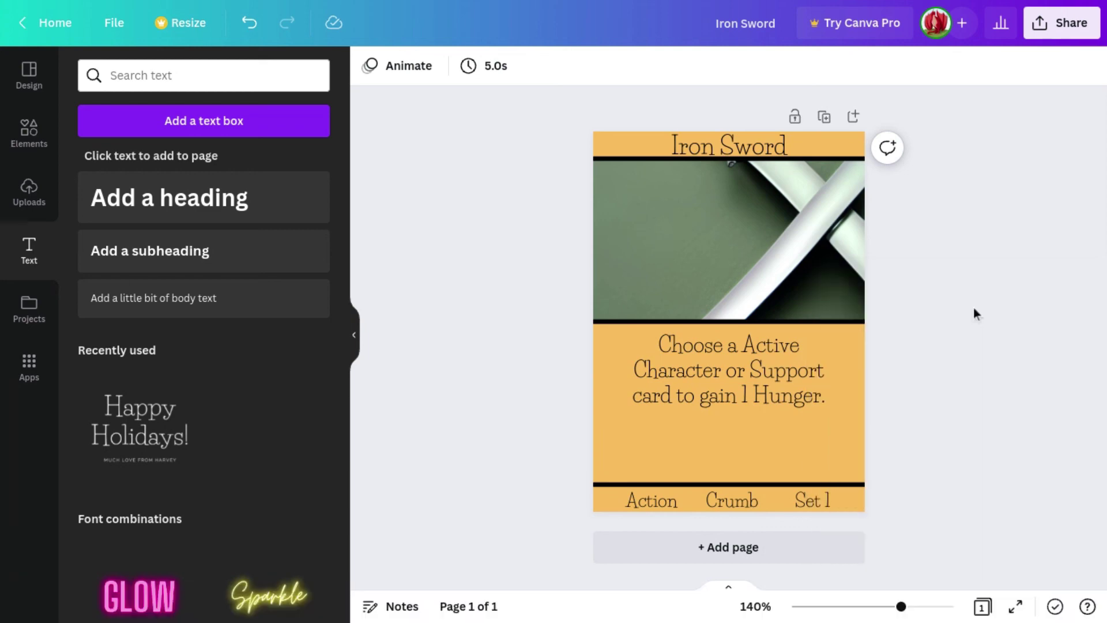